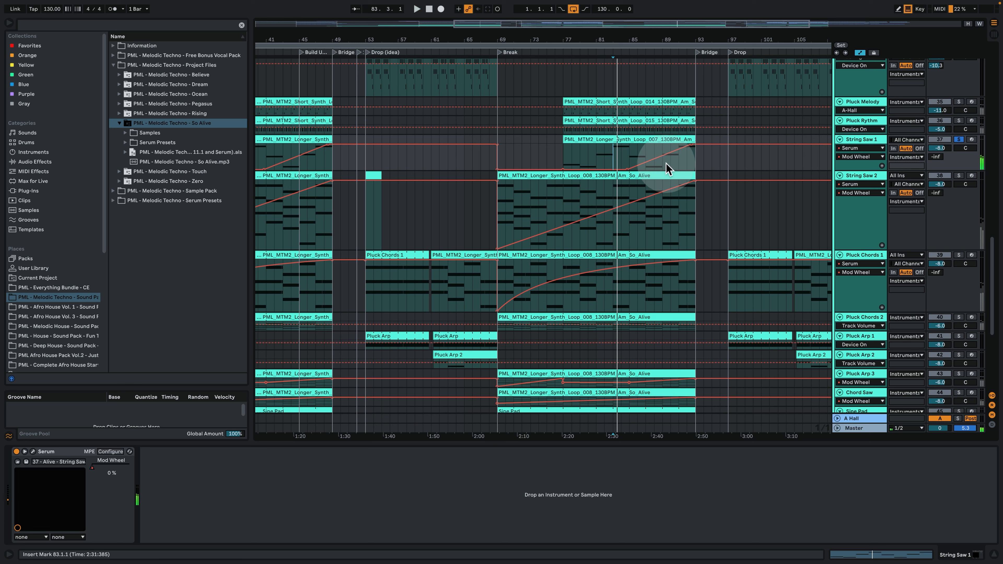
Select the String Saw 1 clip at bar 77, view the track's Serum instrument and close it
left_click(611, 140)
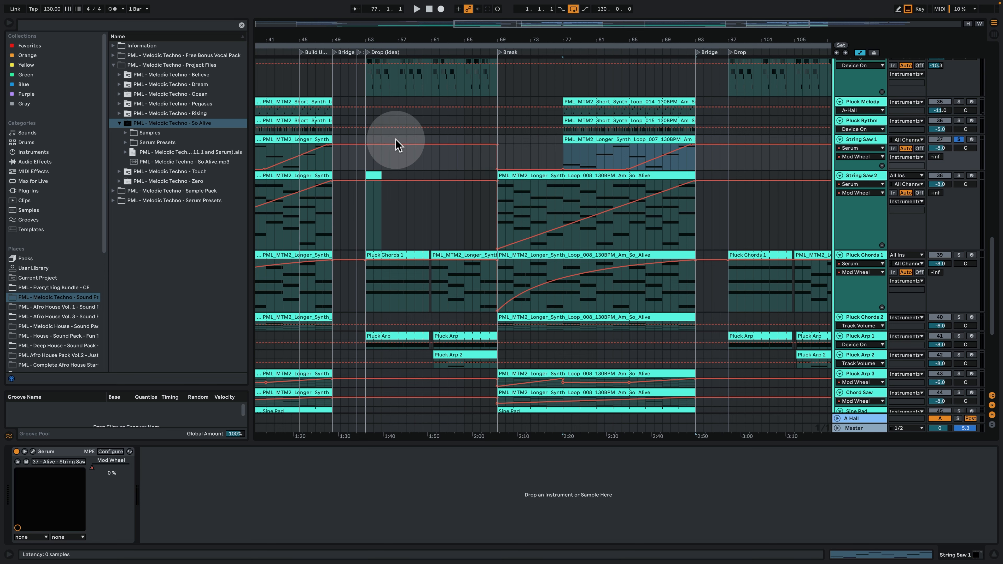
key("super+alt+p")
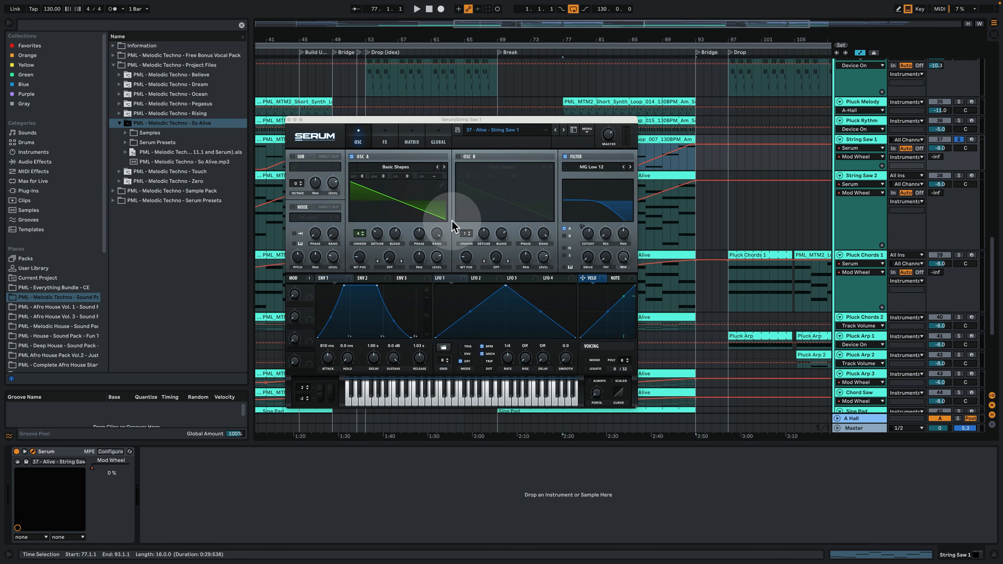
left_click(290, 124)
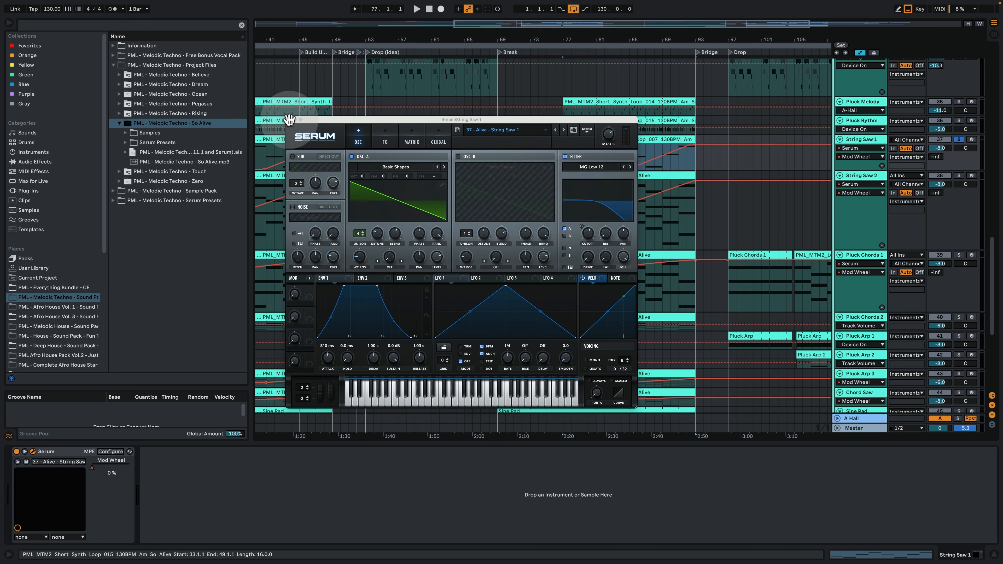
left_click(289, 120)
Solo the Pluck Rythm track and play its break clip from bar 77
left_click(583, 121)
key("s")
scroll(583, 121, "down", 3)
key("space")
key("space")
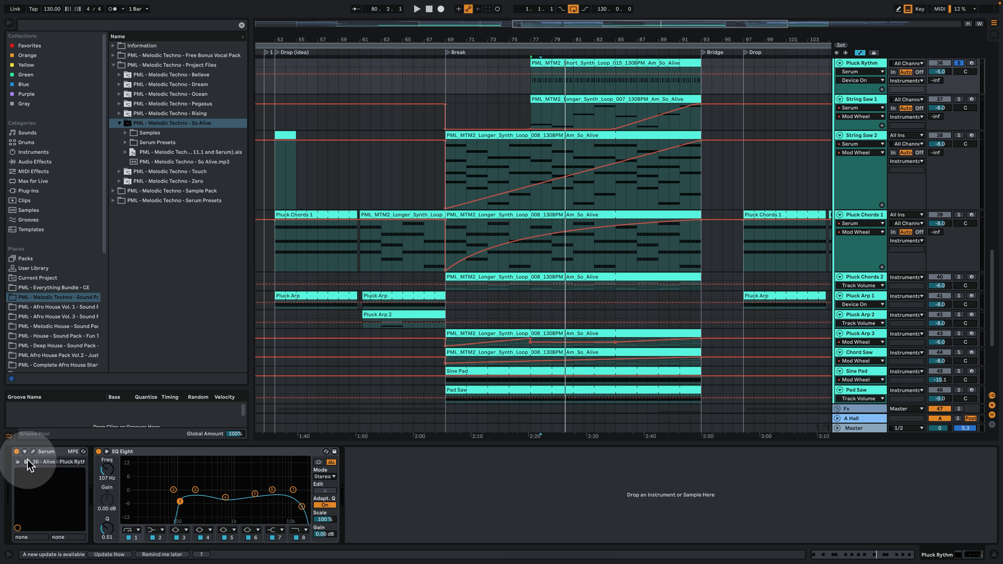
Open Serum on the Pluck Rythm track and examine oscillator A's detune and Envelopes 1 and 2 during playback
left_click(33, 452)
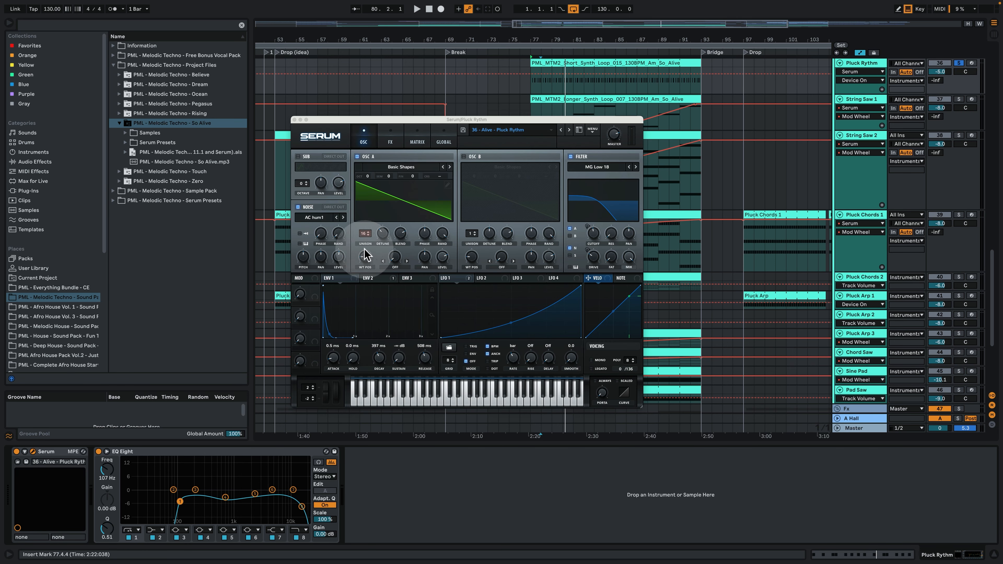
key("space")
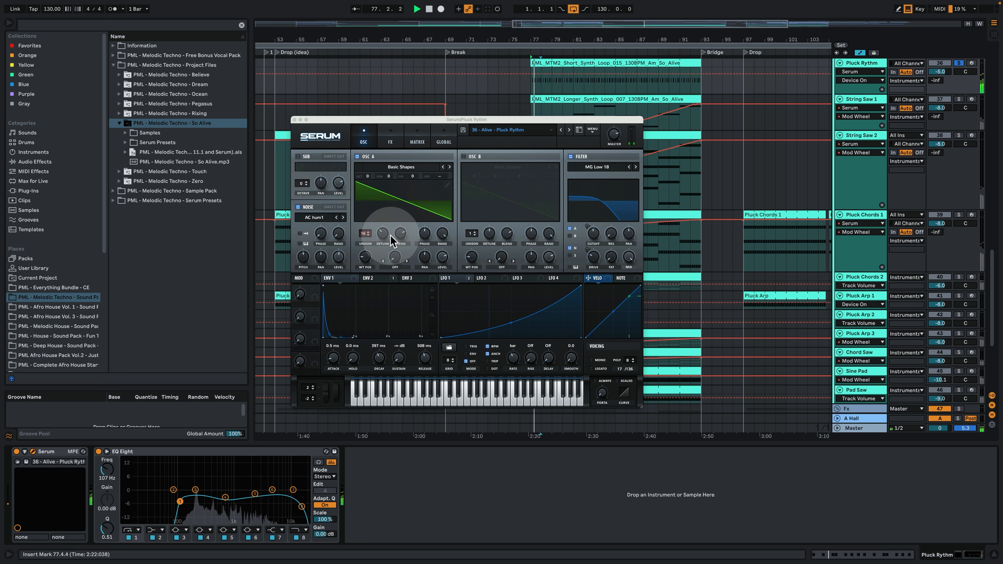
left_click(384, 233)
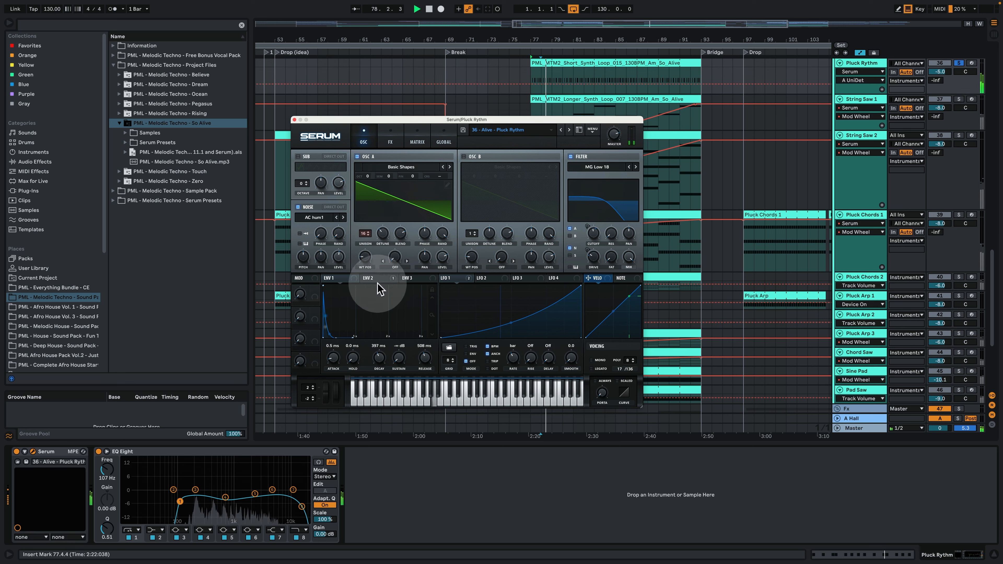
left_click(337, 279)
left_click(382, 281)
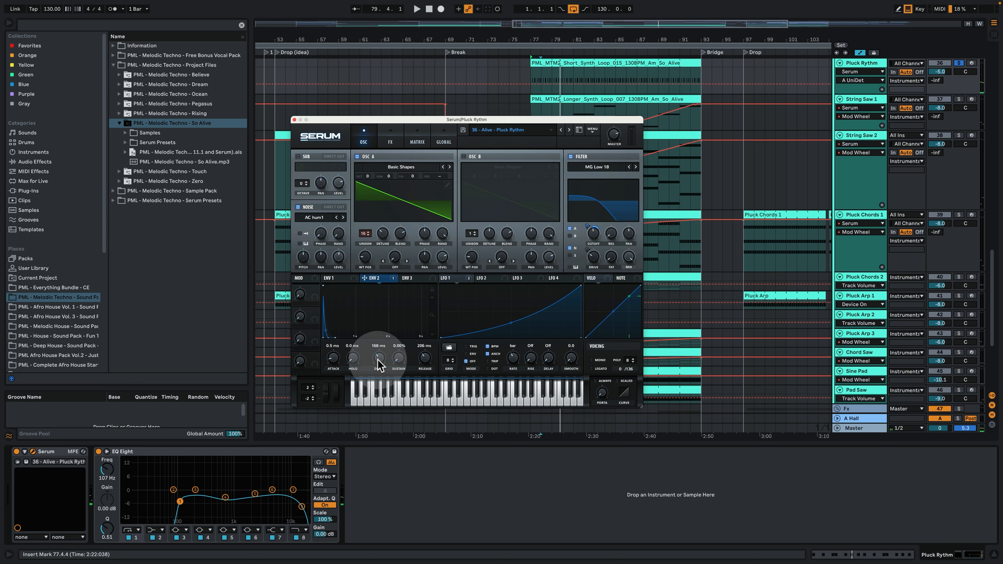
Play the Pluck Rythm part again and examine what LFO 1 modulates in Serum
key("space")
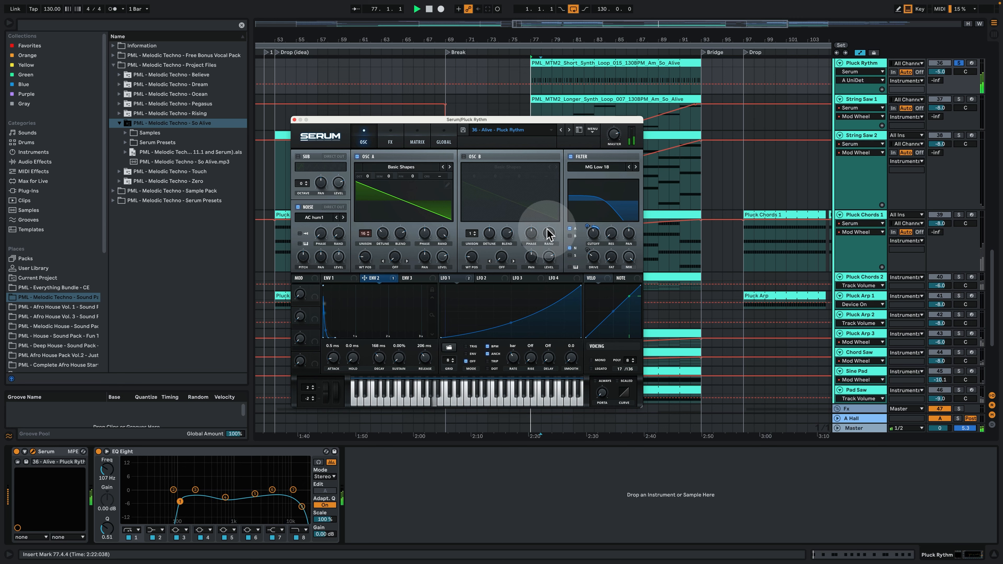
left_click(453, 280)
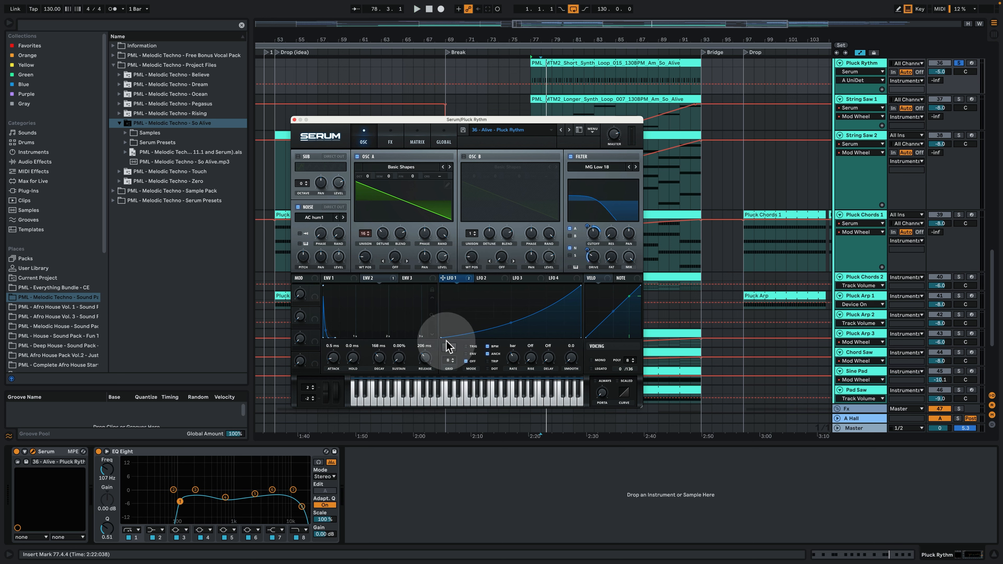
key("space")
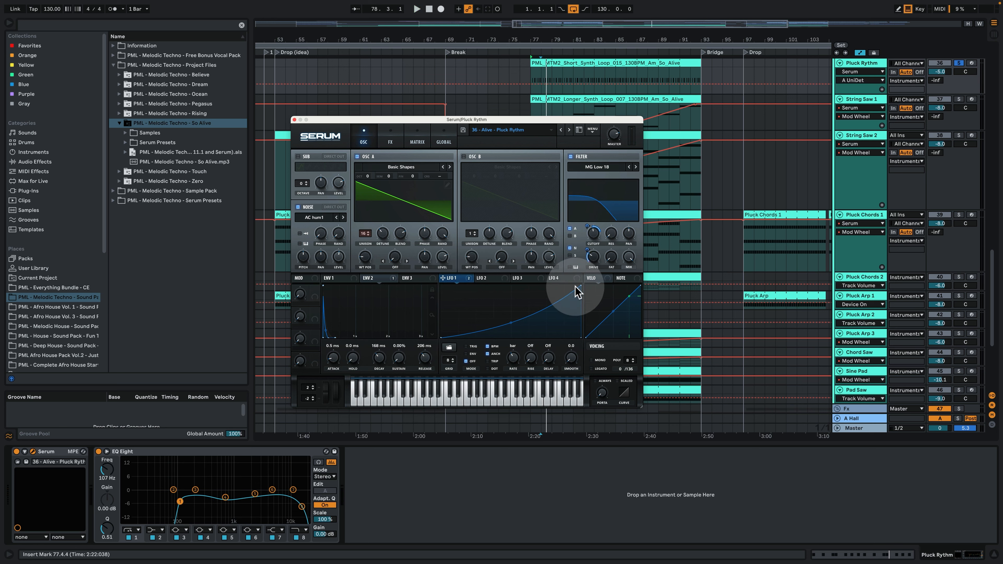
Examine the Pluck Rythm preset's effects chain and its modulation matrix, including Envelope 2
left_click(390, 138)
left_click_drag(461, 224, 464, 228)
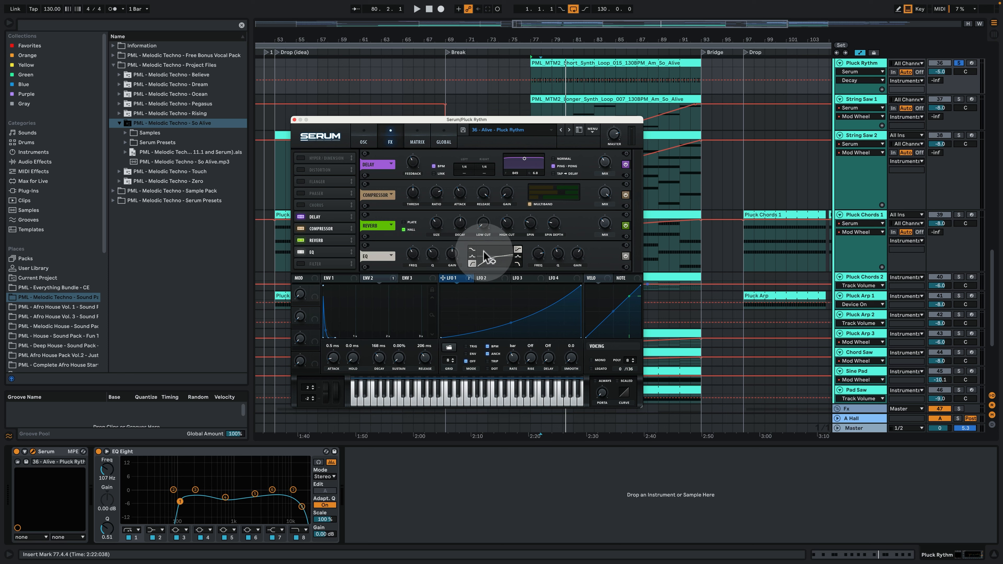
left_click(410, 137)
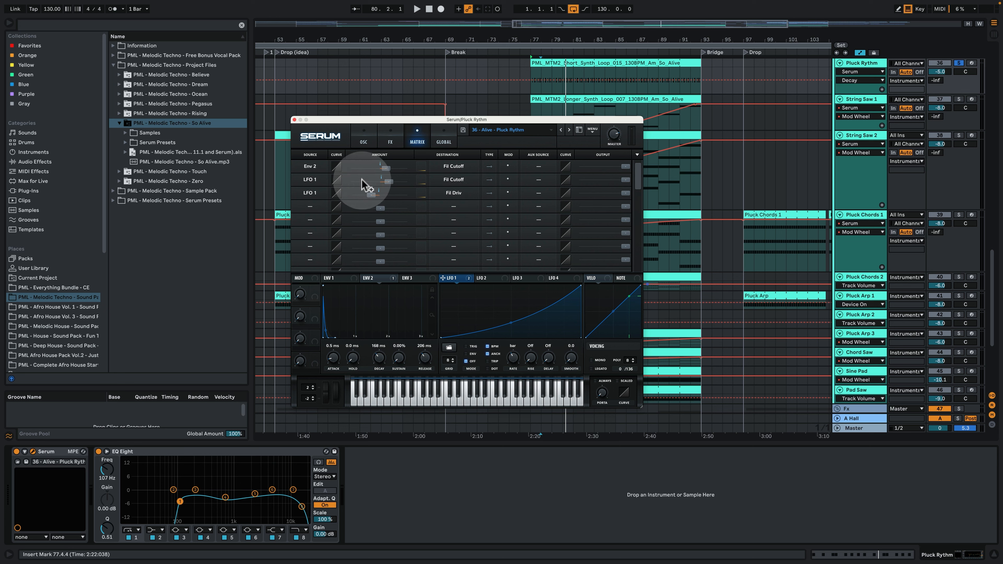
left_click(375, 279)
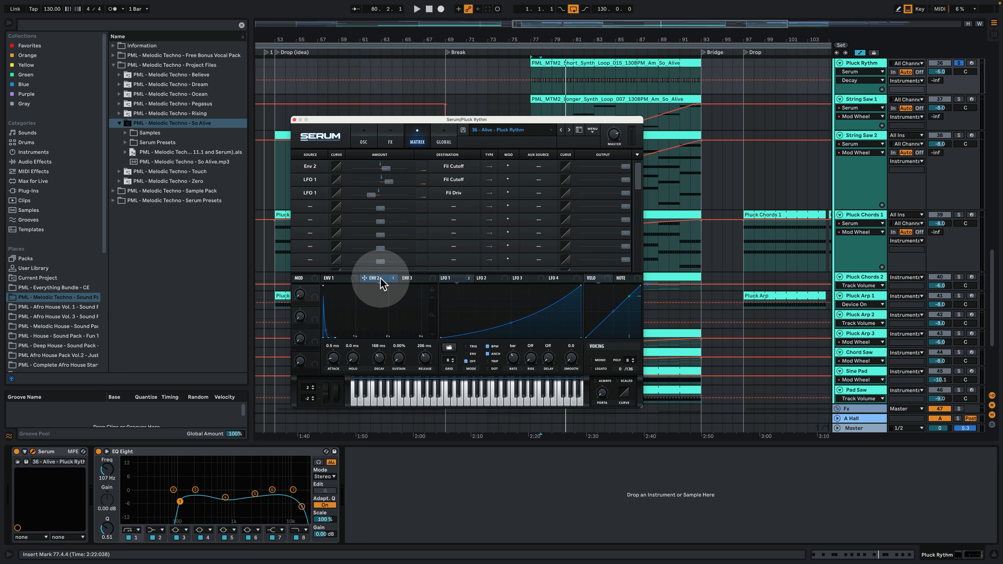
Return to the Pluck Rythm preset's oscillator view and audition the part with its EQ Eight
left_click(363, 136)
key("space")
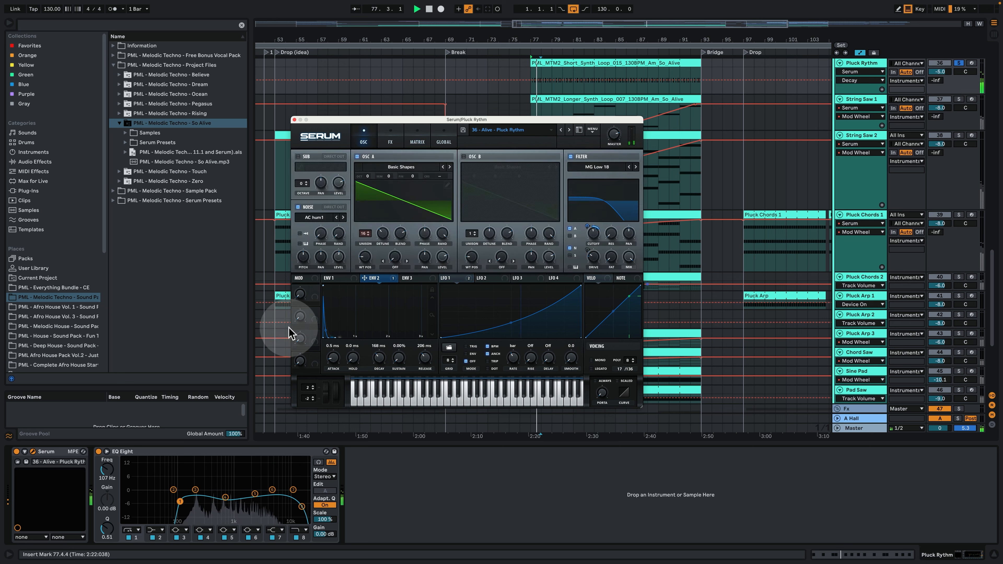
left_click(134, 490)
key("space")
Solo the Pluck Melody track, select its break clip and play it
scroll(585, 87, "up", 3)
left_click(959, 63)
left_click(584, 63)
key("space")
key("space")
Open Serum on the Pluck Melody track, move its window aside and audition the sound with the oscillators shown
left_click(33, 452)
left_click_drag(307, 77, 363, 122)
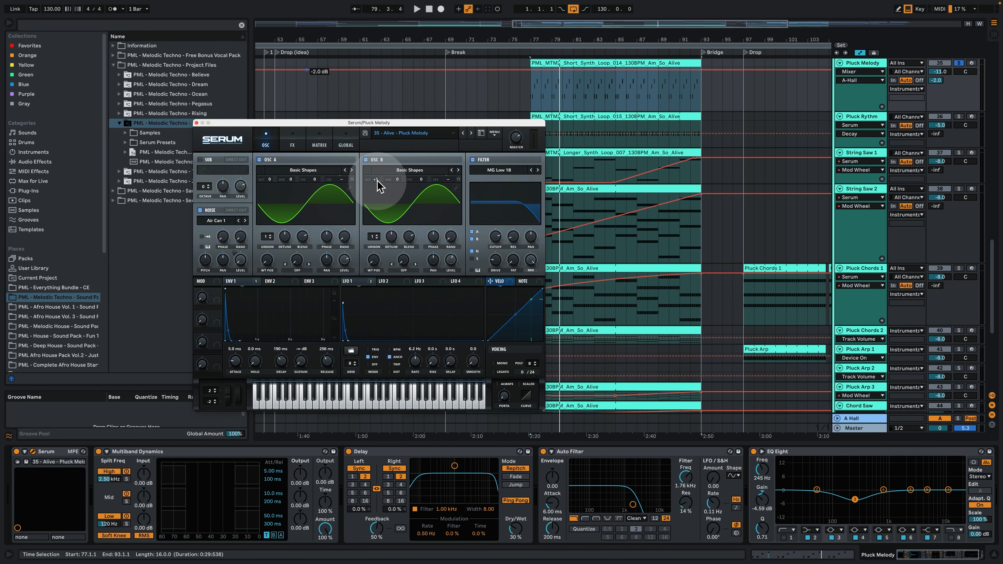
key("space")
key("space")
Examine the Pluck Melody preset's modulation matrix and LFO 1, and replay the part from the oscillator view
left_click(320, 145)
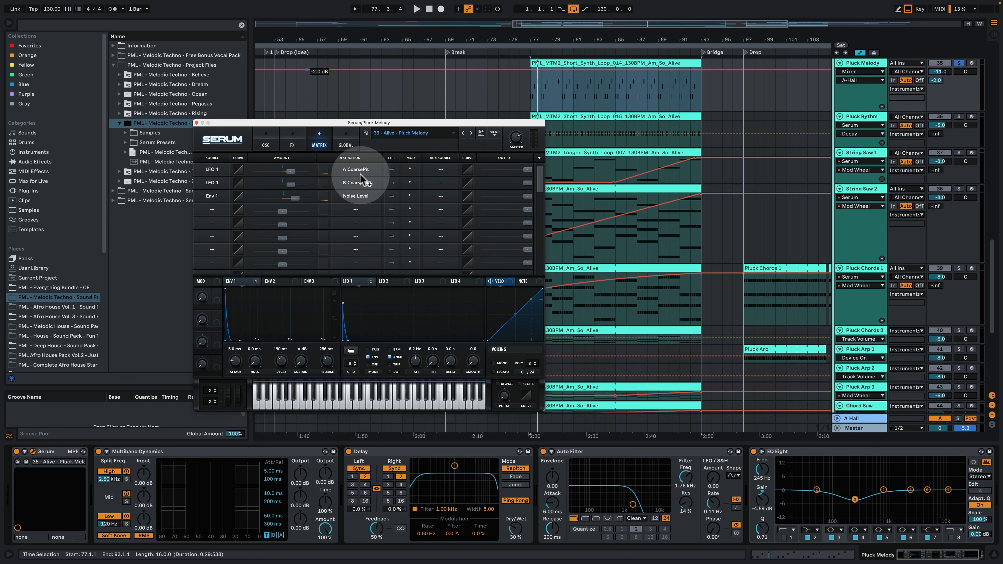
left_click(353, 281)
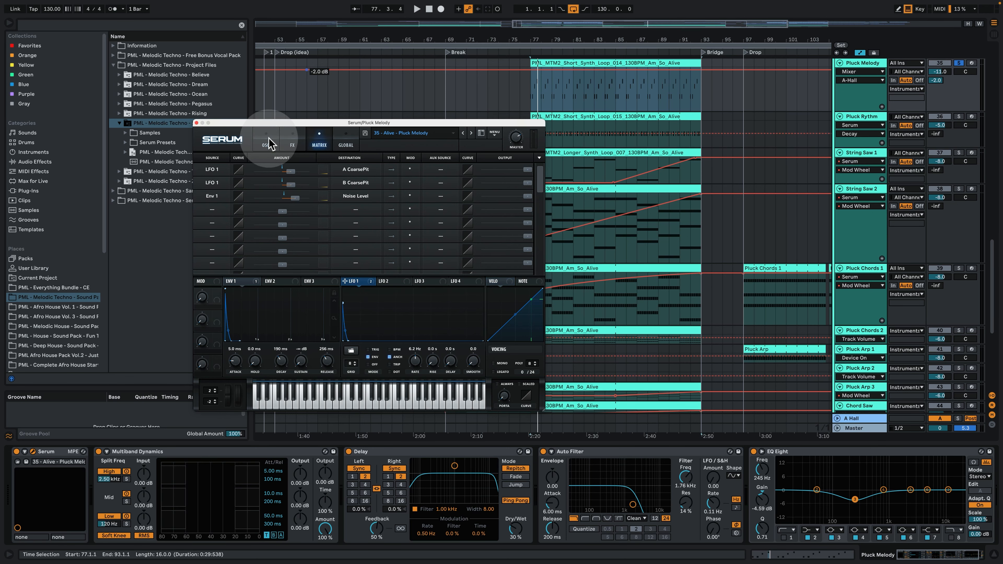
left_click(271, 144)
key("space")
key("space")
Examine Envelope 1 of the Pluck Melody preset and adjust the noise oscillator's level during playback
left_click(241, 281)
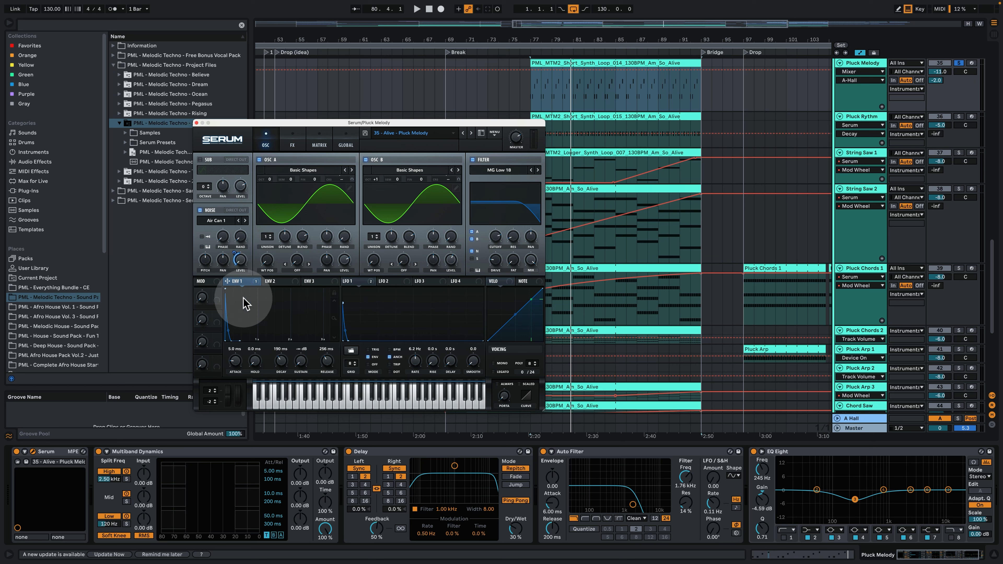
key("space")
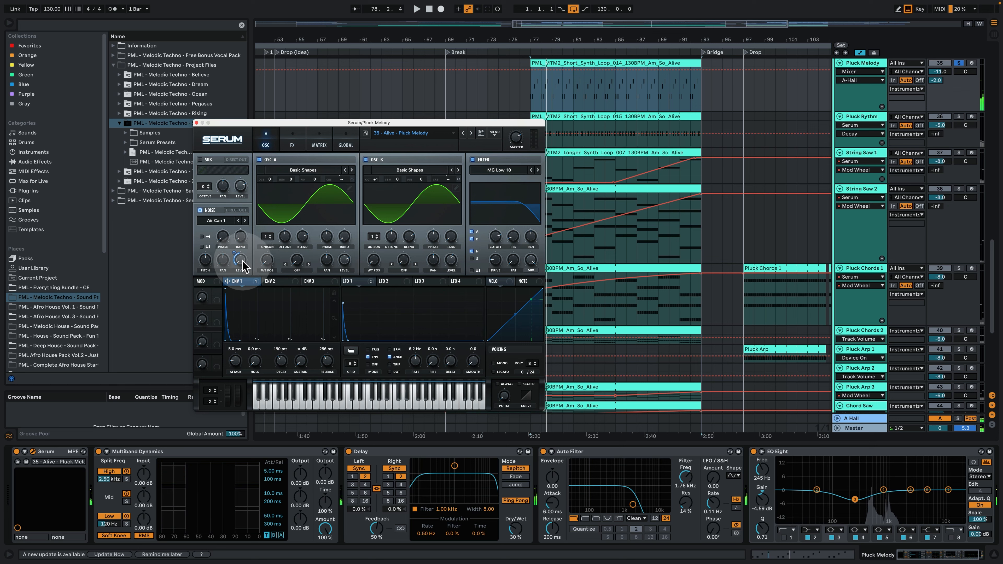
left_click_drag(243, 260, 254, 202)
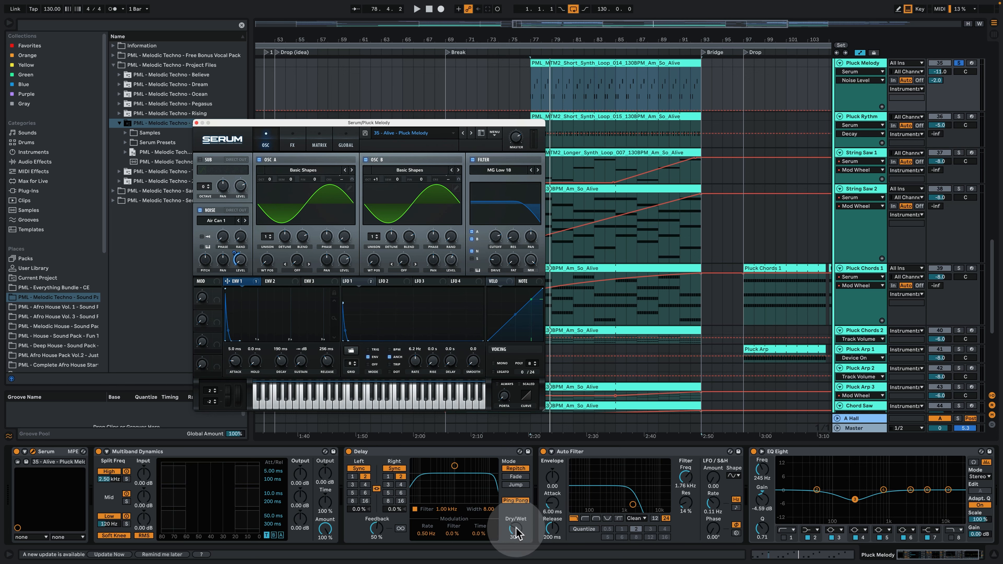
Play the Pluck Melody part while reviewing its Delay, Auto Filter and EQ Eight, and close Serum
key("space")
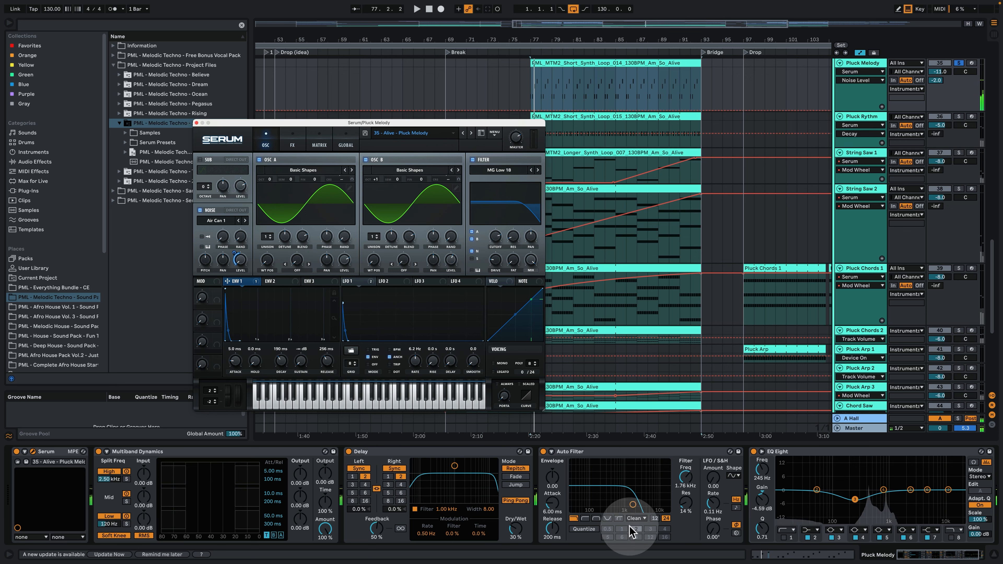
scroll(750, 494, "right", 3)
left_click(196, 123)
Add String Saw 2 and Pluck Chords 2 to the soloed tracks while playing the break
left_click(959, 189, "super")
key("space")
scroll(865, 267, "down", 5)
left_click(959, 199, "super")
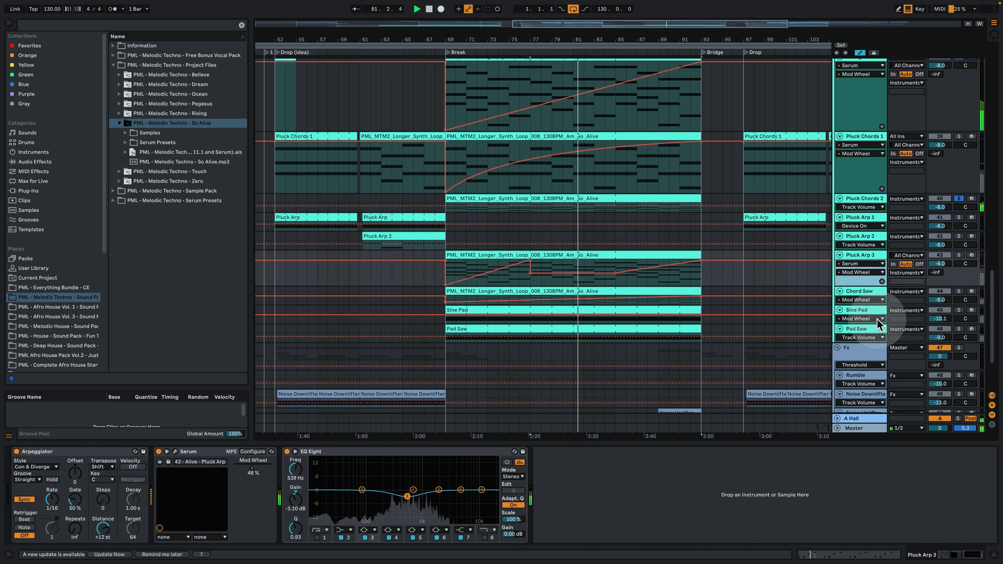
Enlarge the Chord Saw, Sine Pad and Pad Saw track lanes in the arrangement
left_click_drag(871, 307, 871, 320)
scroll(872, 320, "down", 3)
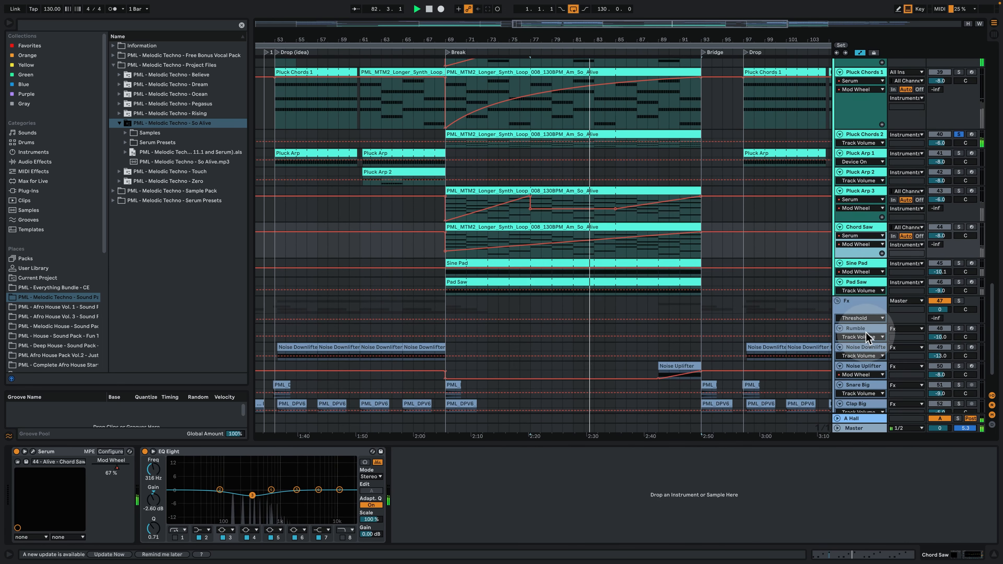
left_click_drag(865, 281, 864, 340)
left_click(865, 320)
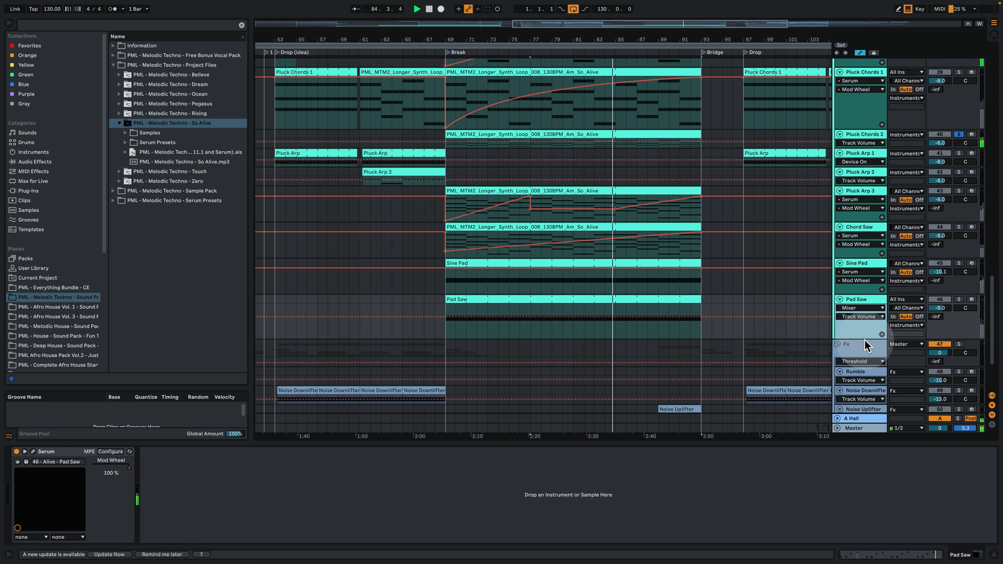
Solo the Pluck Arp 3 track, open its Serum instrument and audition the part
left_click(958, 191)
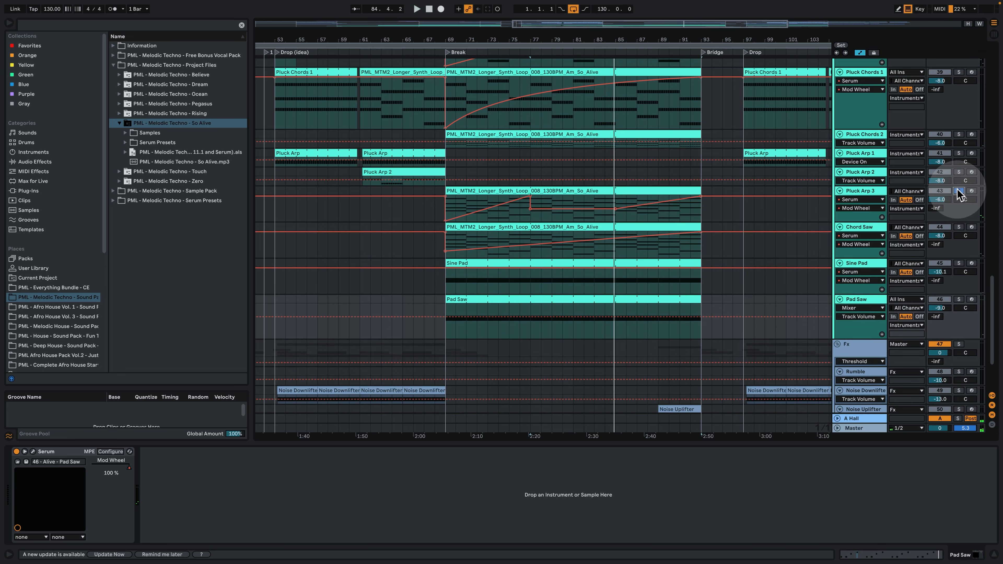
left_click(866, 192)
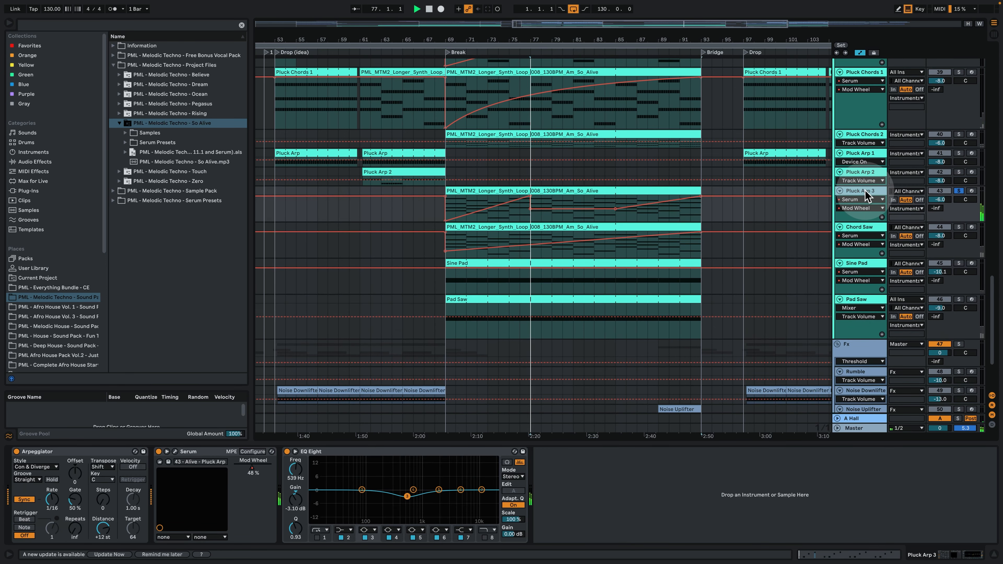
left_click(175, 452)
key("space")
key("space")
Try a higher portamento time in Pluck Arp 3's Serum and undo it
left_click_drag(552, 381, 563, 355)
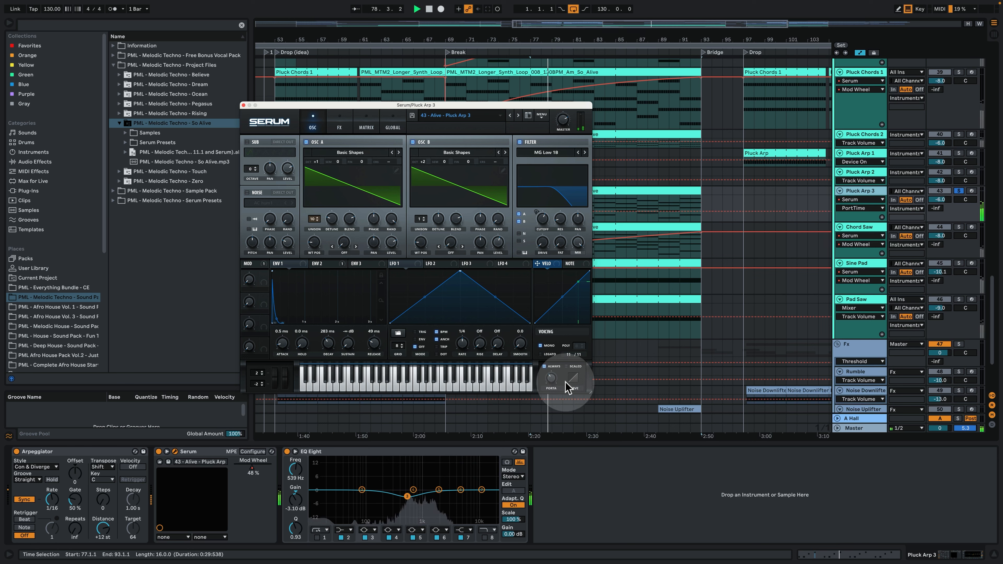
key("super+z")
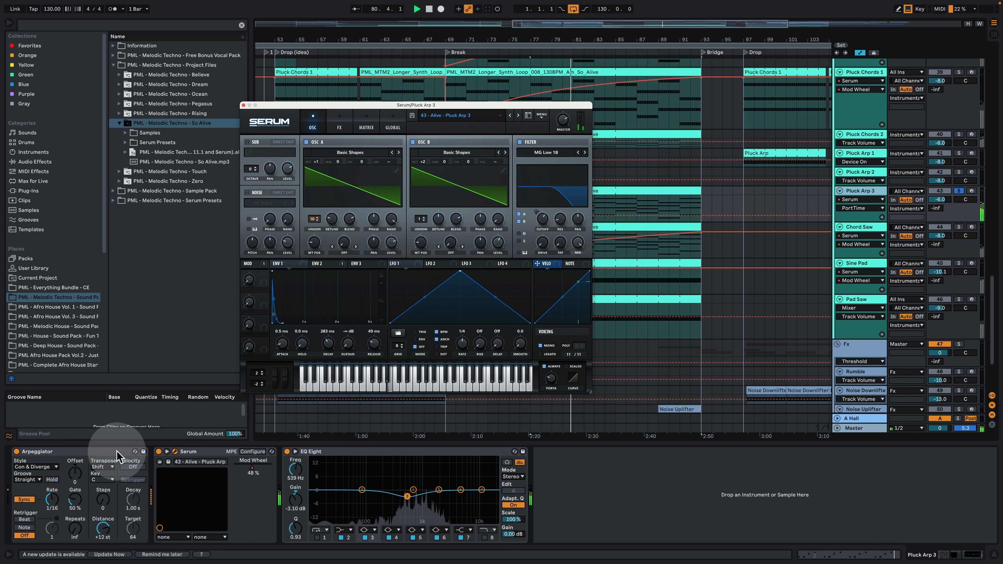
Examine the Arpeggiator settings on Pluck Arp 3 during playback, including Distance and the Off retrigger option
left_click(82, 451)
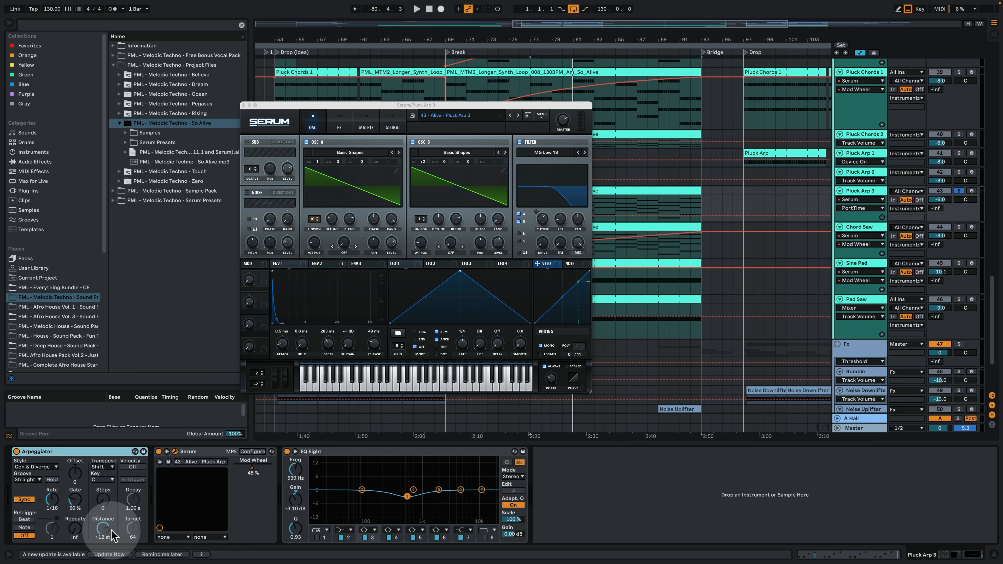
key("space")
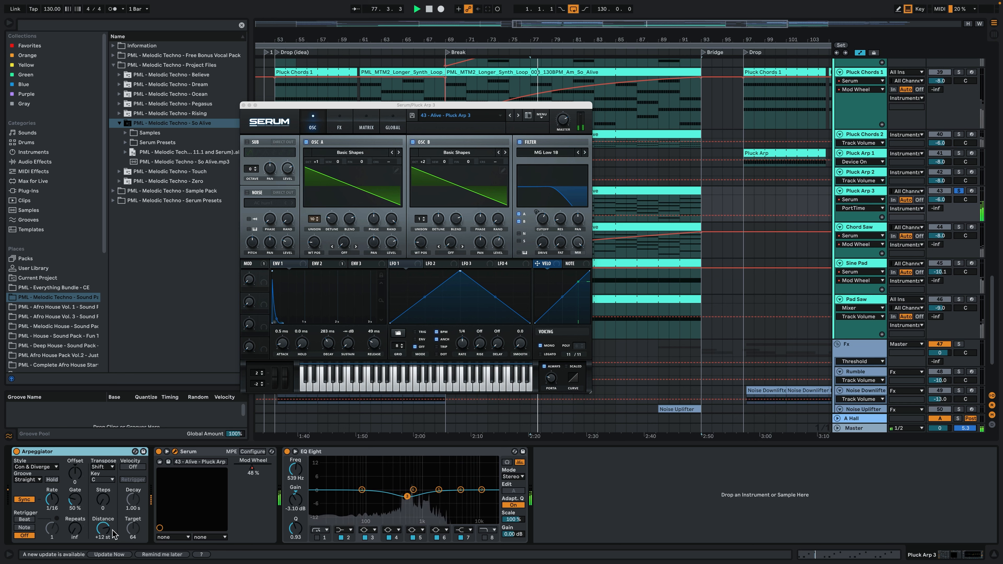
left_click(24, 536)
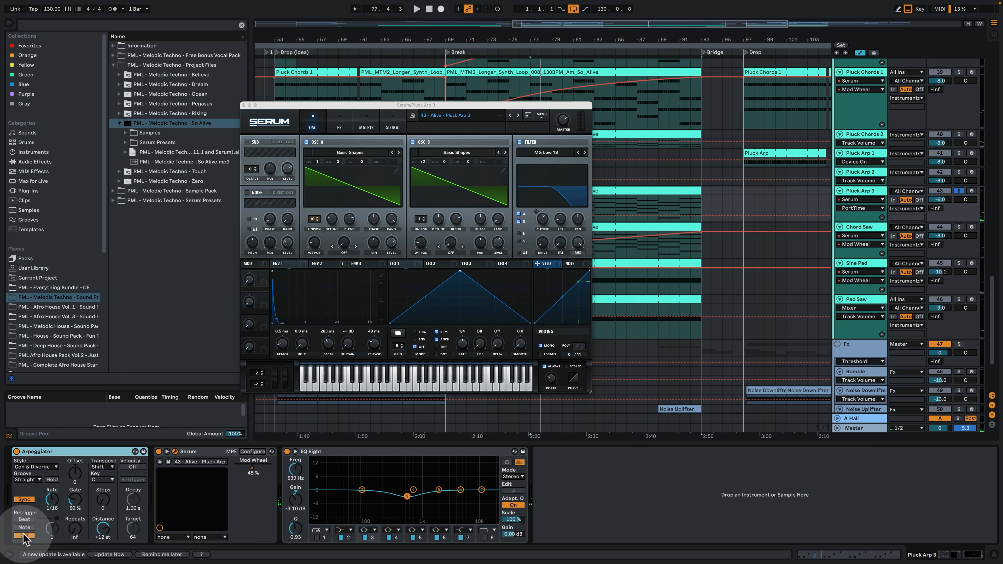
Examine Envelope 2 and the filter cutoff in Pluck Arp 3's Serum, audition the part and close the instrument
left_click(324, 264)
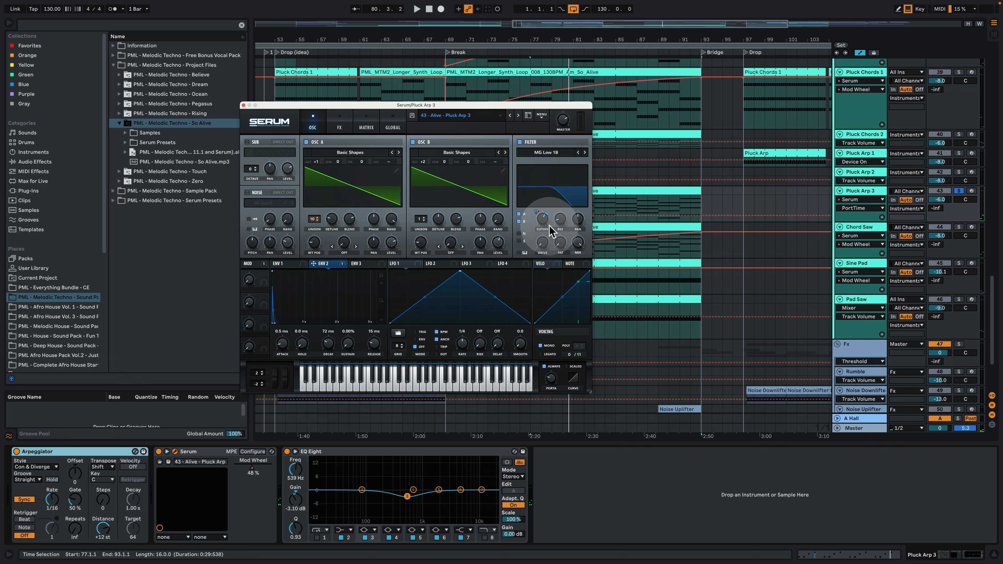
key("space")
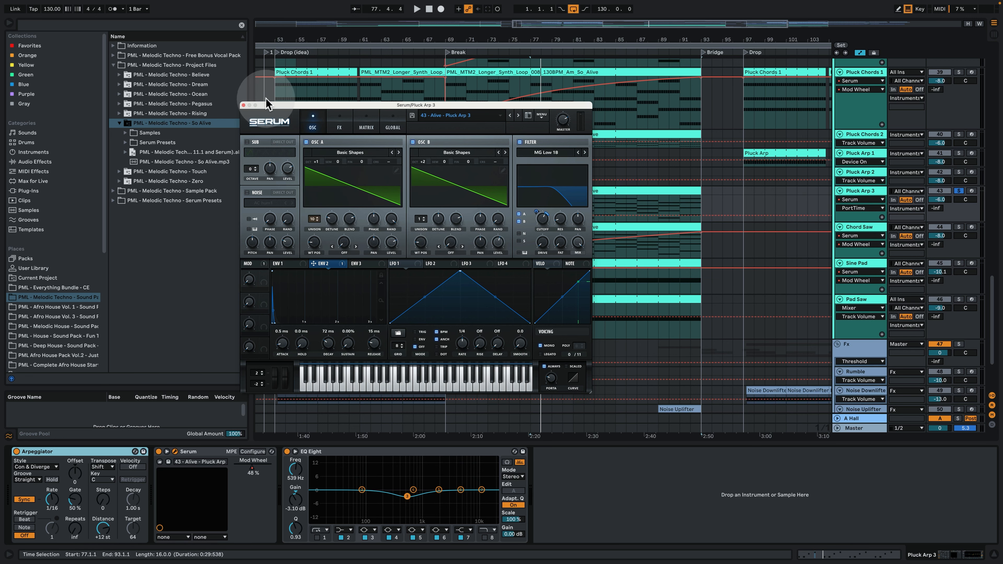
left_click(244, 105)
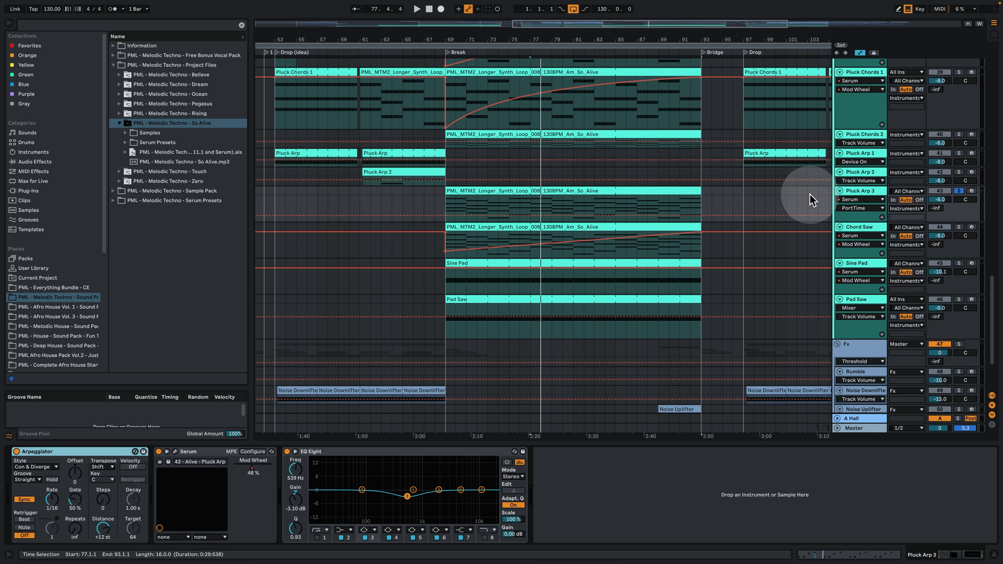
Solo the Chord Saw track, audition its part from bar 85, and view its Serum preset before closing the instrument
left_click(960, 227)
left_click(615, 250)
key("space")
key("space")
left_click(33, 451)
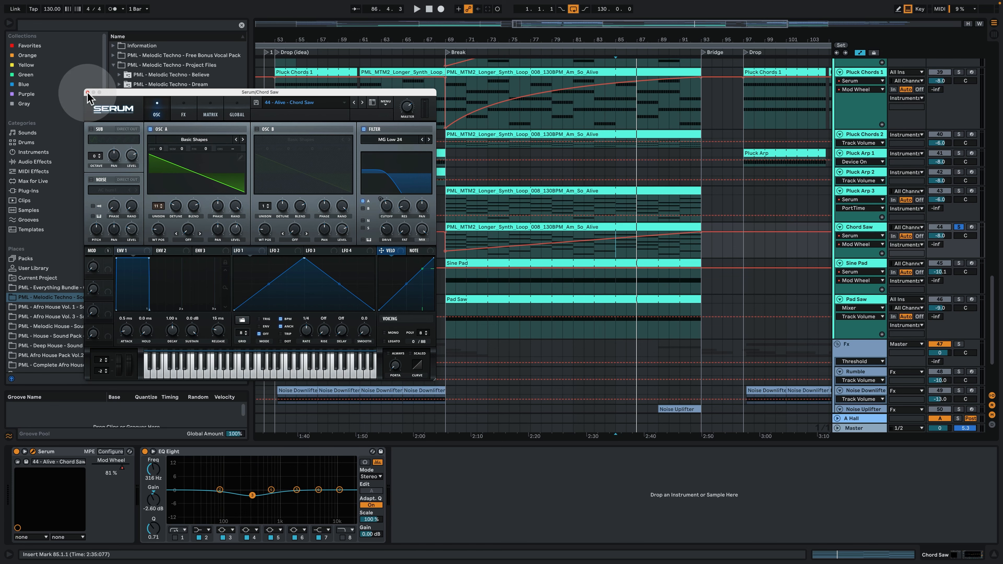
left_click(88, 94)
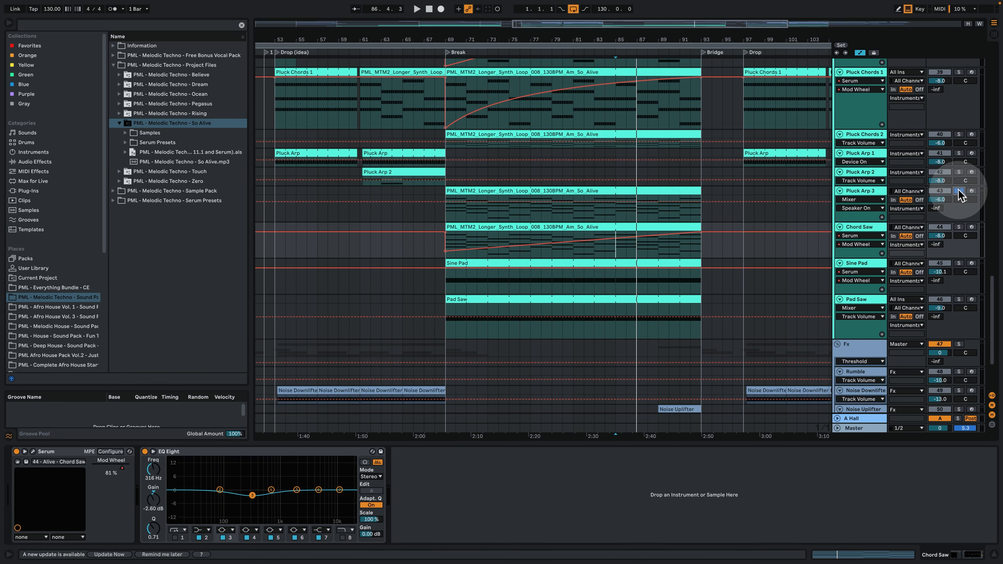
Open Pluck Arp 3's break MIDI clip and examine its four chords by selecting each chord's notes
double_click(612, 189)
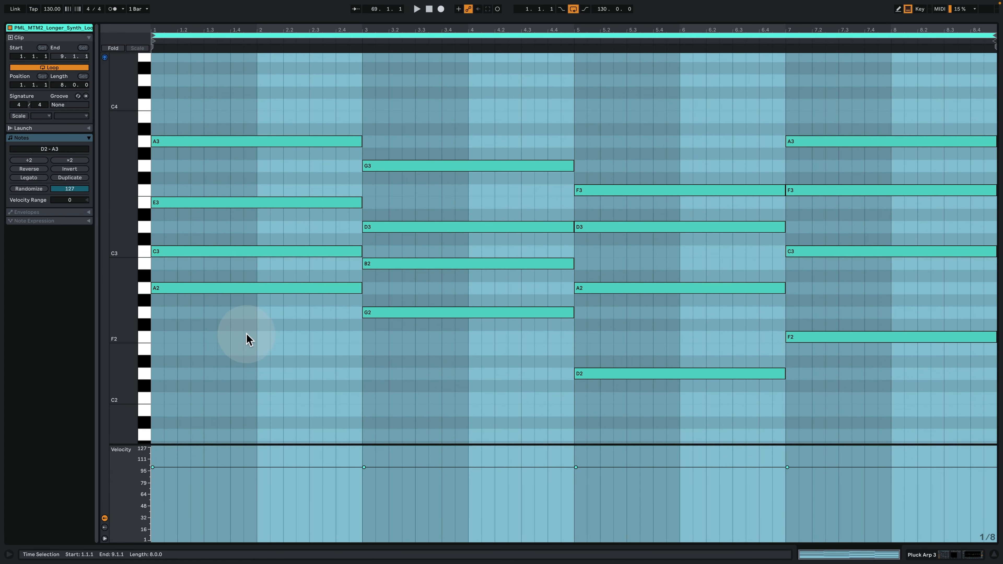
left_click(252, 366)
left_click_drag(241, 406, 236, 73)
left_click_drag(427, 122, 535, 438)
left_click(656, 427)
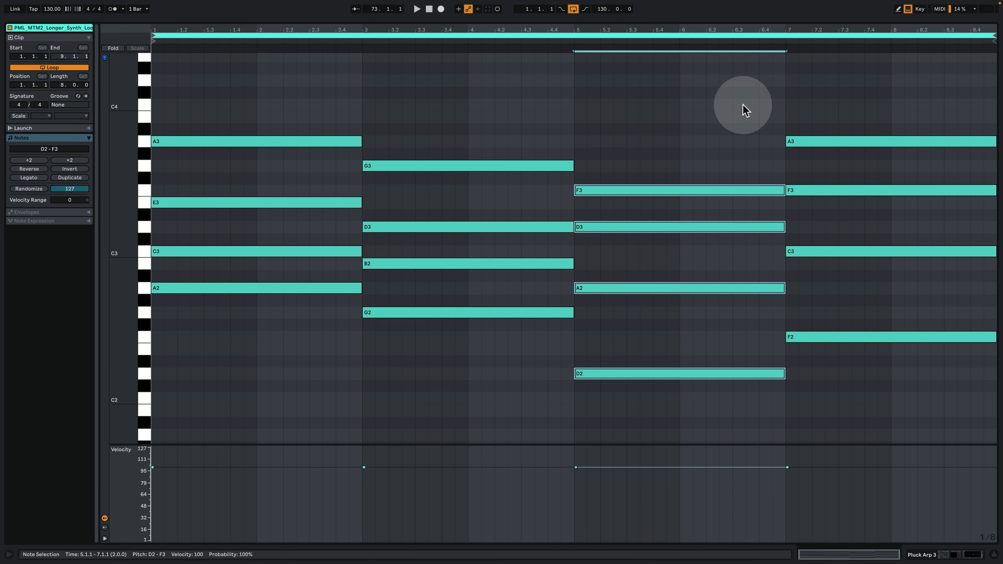
left_click_drag(853, 101, 926, 472)
key("space")
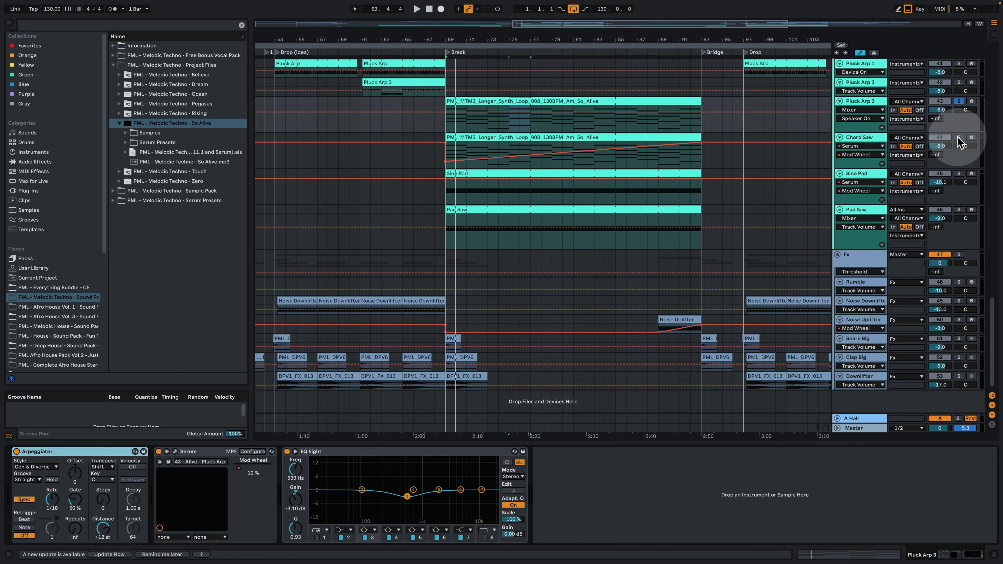
Solo Chord Saw and audition its break MIDI clip in the note editor, returning to its devices
left_click(958, 138)
double_click(483, 137)
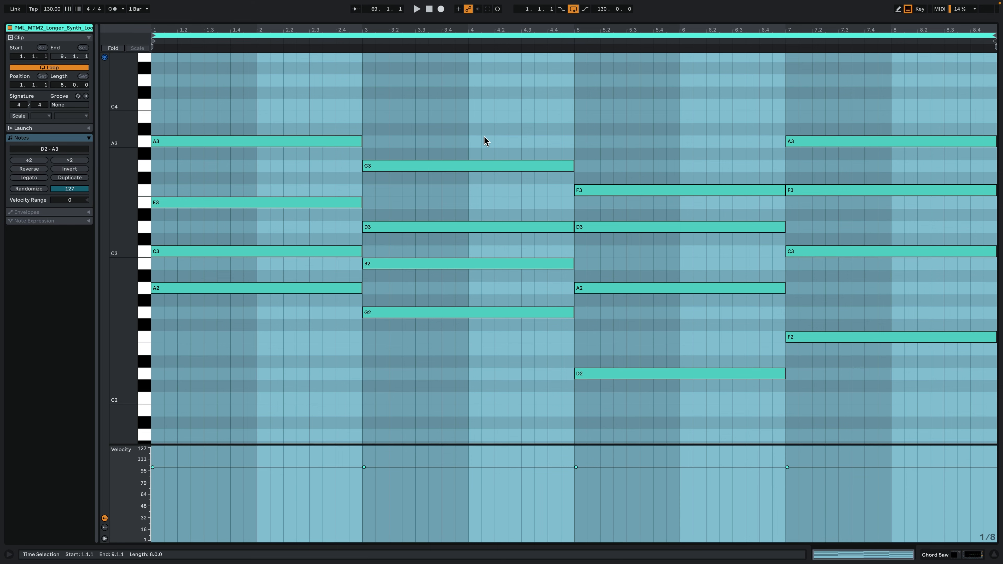
key("space")
key("space")
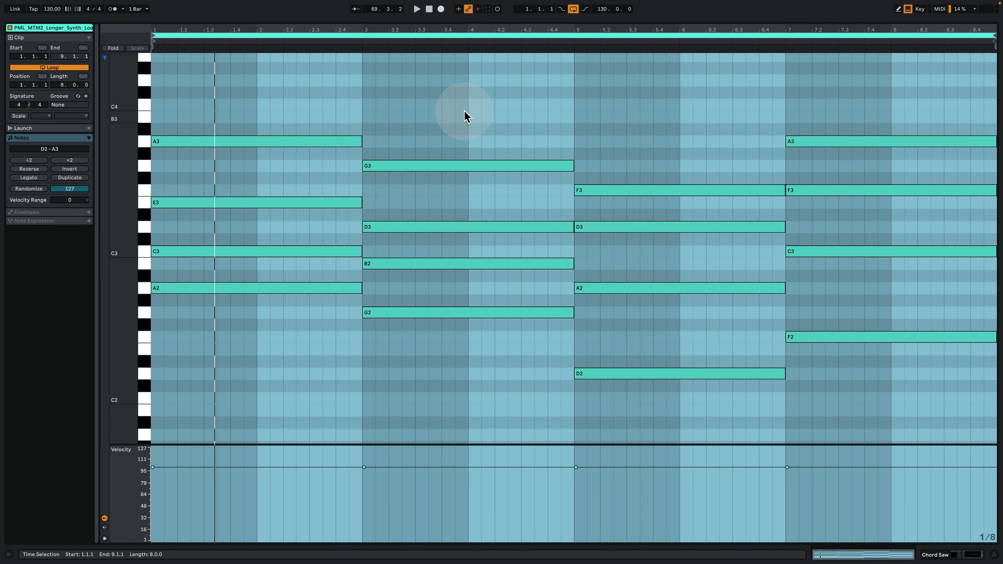
key("space")
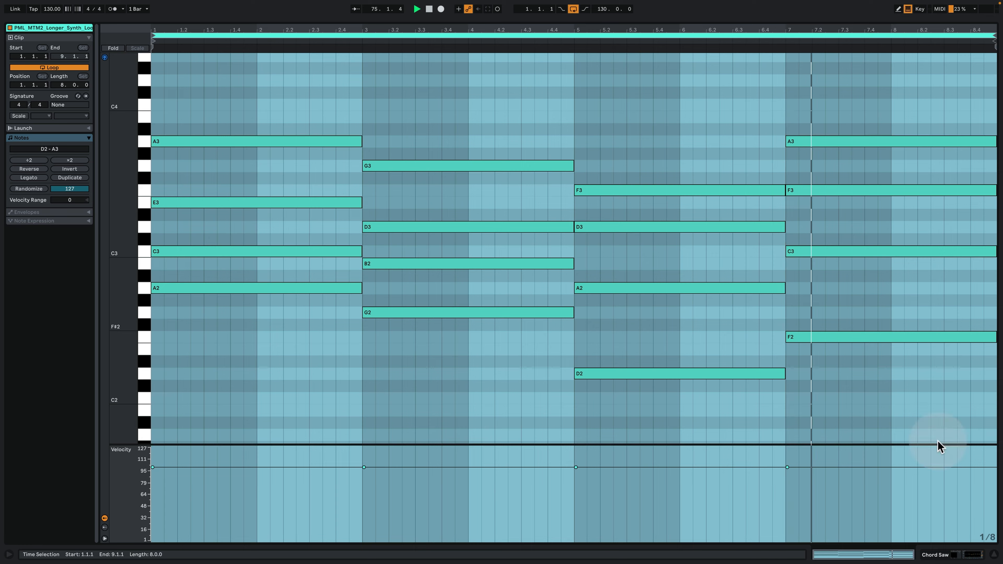
left_click(940, 556)
Solo the Sine Pad track and audition its part in the break
left_click(959, 174)
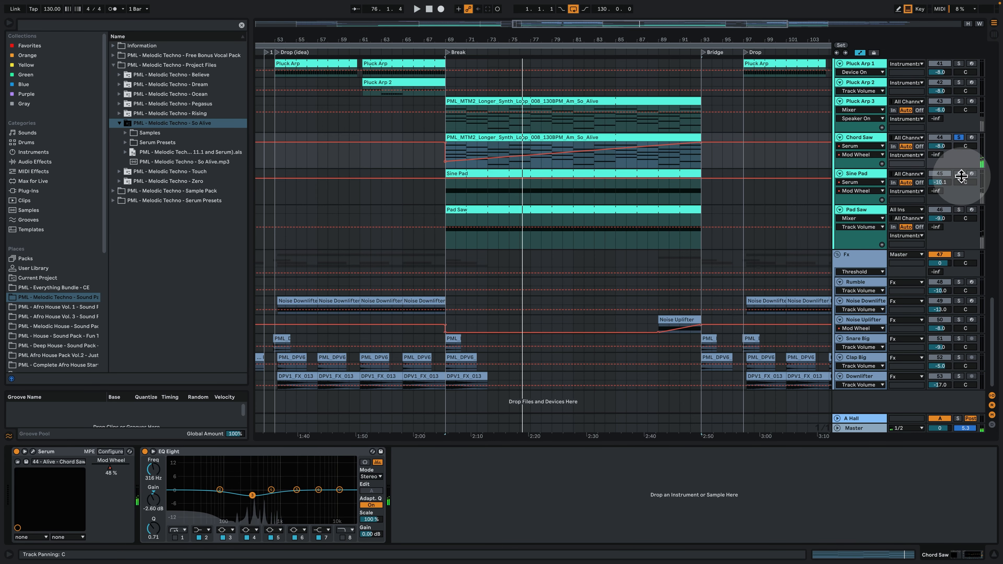
left_click(524, 172)
key("space")
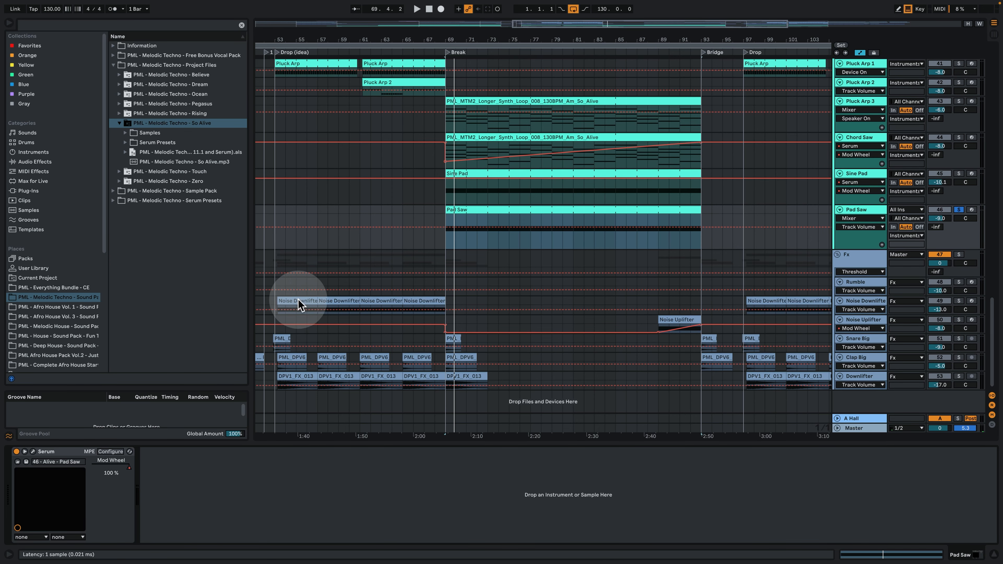
Audition the soloed Pad Saw part, examine its Serum preset and close the instrument
key("space")
key("space")
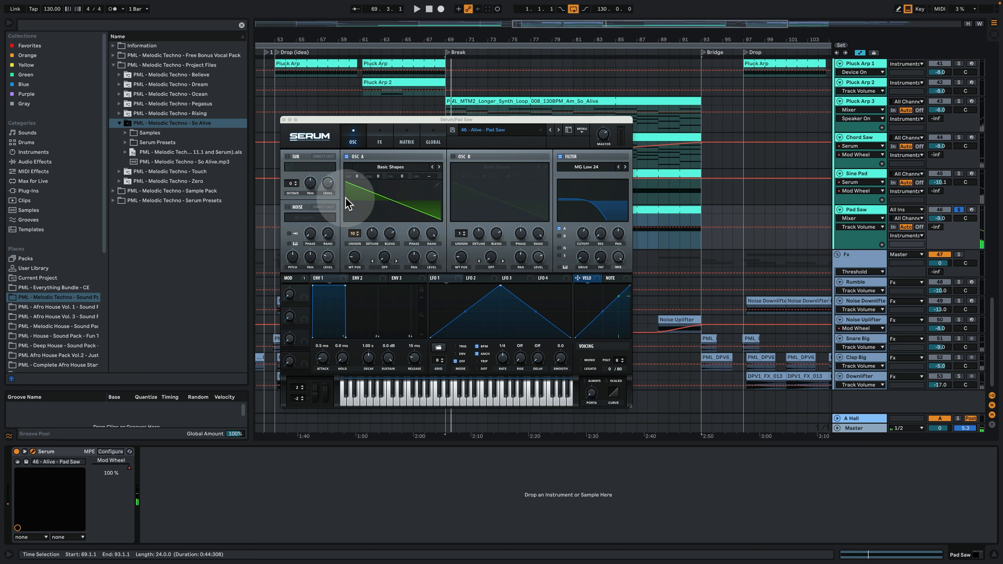
key("space")
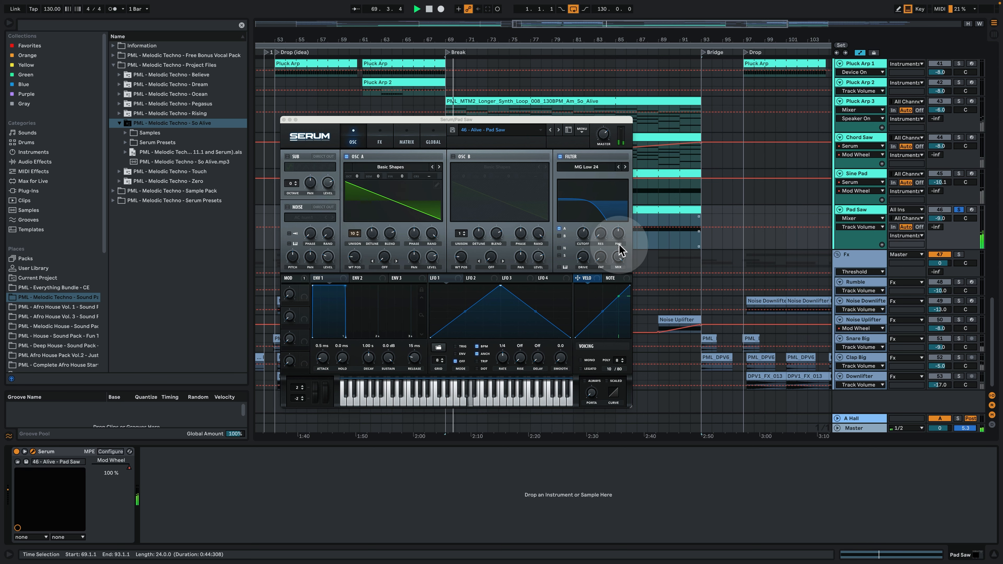
left_click(284, 120)
Unsolo Pad Saw to play all the break layers together, with the whole arrangement in view and the device chain hidden
left_click(959, 210)
scroll(729, 271, "up", 5)
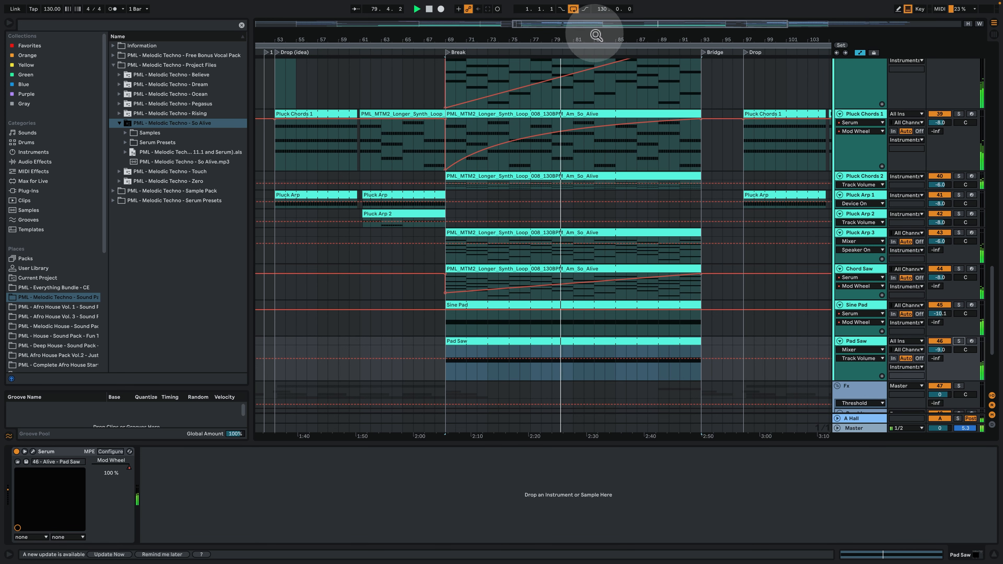
mouse_move(594, 35)
left_mouse_down()
mouse_move(594, 18)
mouse_move(599, 43)
left_mouse_up()
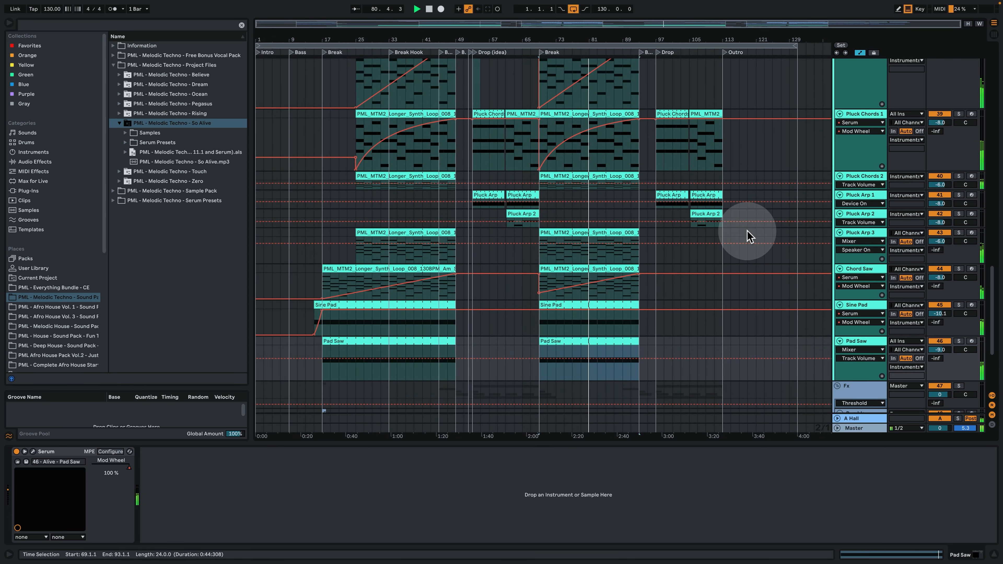
scroll(745, 227, "up", 3)
left_click(995, 554)
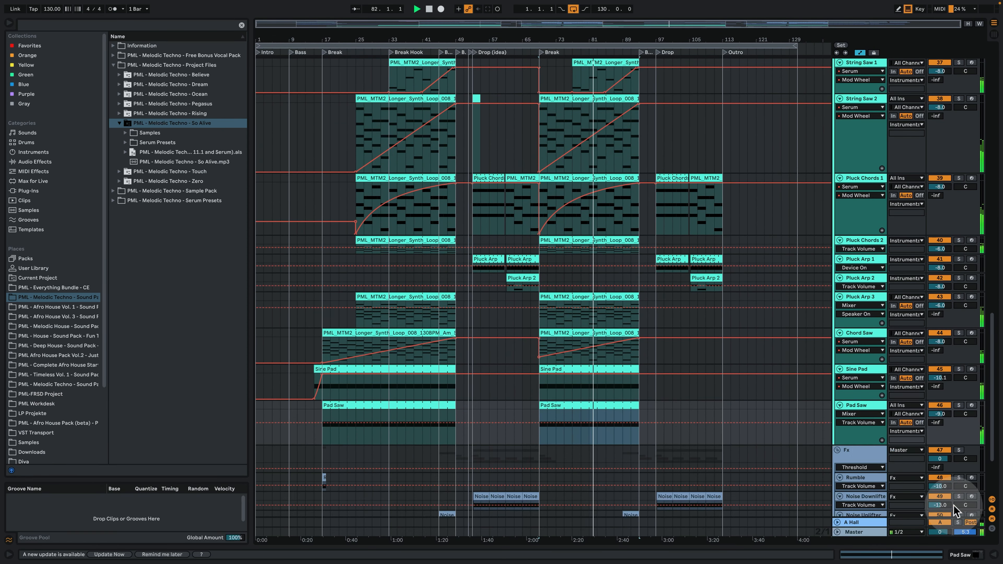
key("space")
Go back to the vocal tracks, solo Harmonies 1 with its devices shown, and audition its clip from bar 69
scroll(806, 412, "down", 4)
scroll(779, 311, "up", 6)
scroll(780, 315, "up", 10)
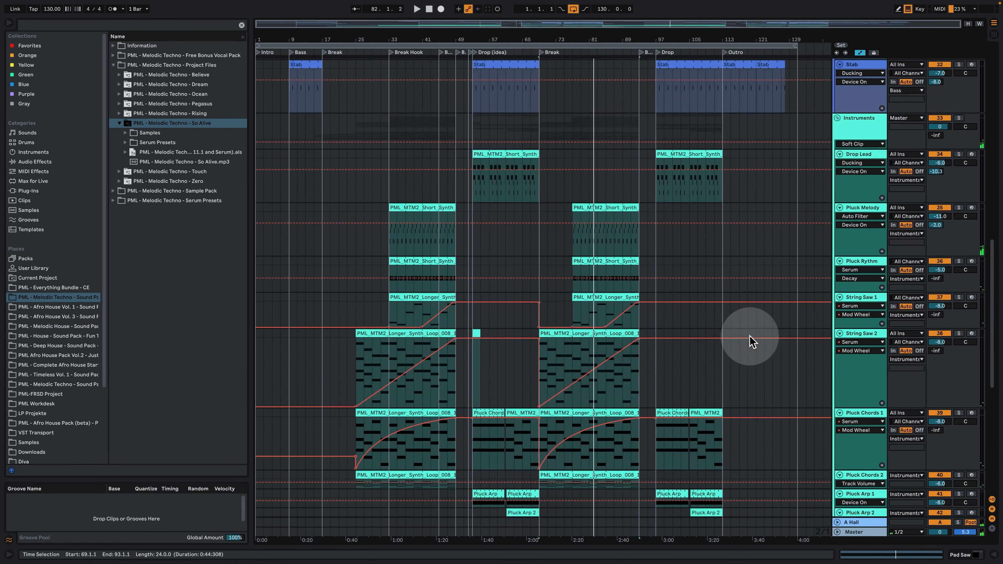
scroll(740, 342, "up", 15)
scroll(542, 123, "up", 4)
double_click(862, 120)
left_click(959, 119)
left_click(555, 120)
key("space")
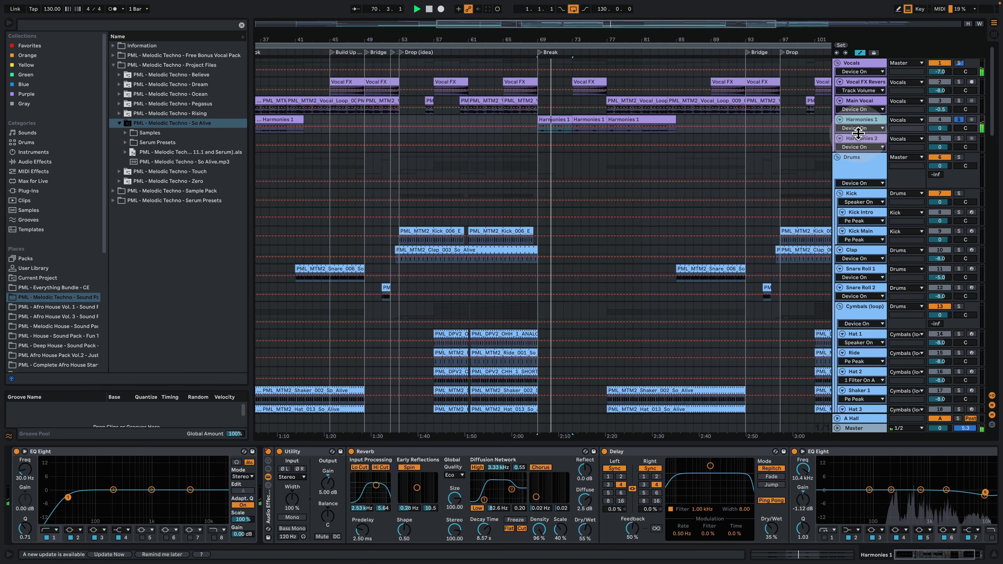
Enlarge the Harmonies 1 track to show its waveform and audition it from bar 81
left_click_drag(857, 135, 839, 162)
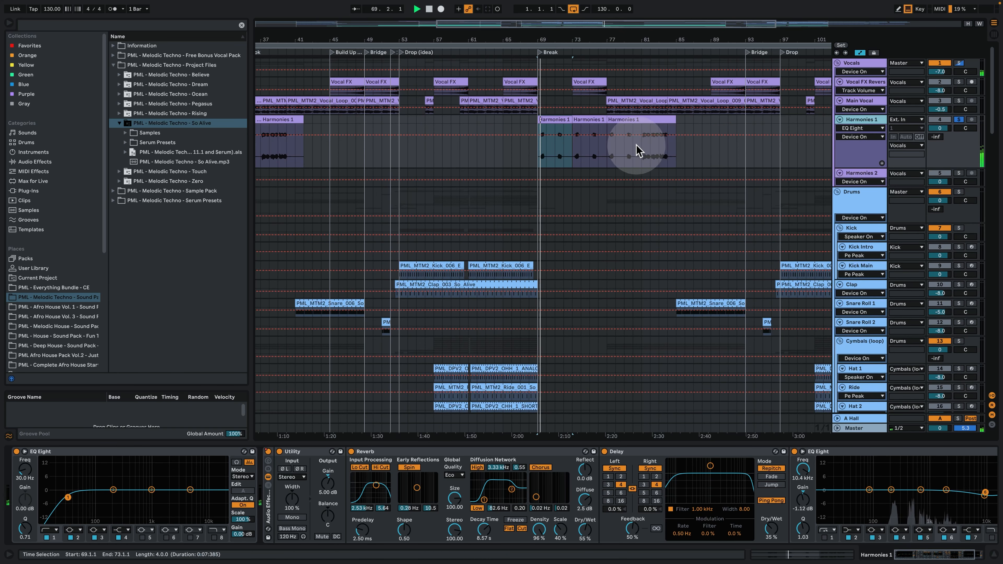
left_click(642, 153)
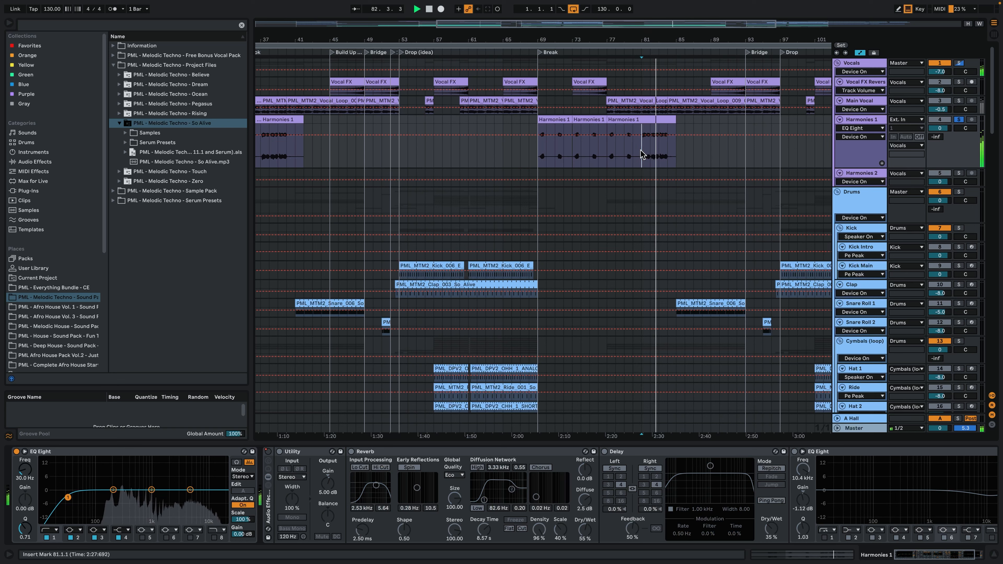
Show the PML - Afro House Vol. 1 folder in the browser and open the last Harmonies 1 clip in the break
left_click(82, 306)
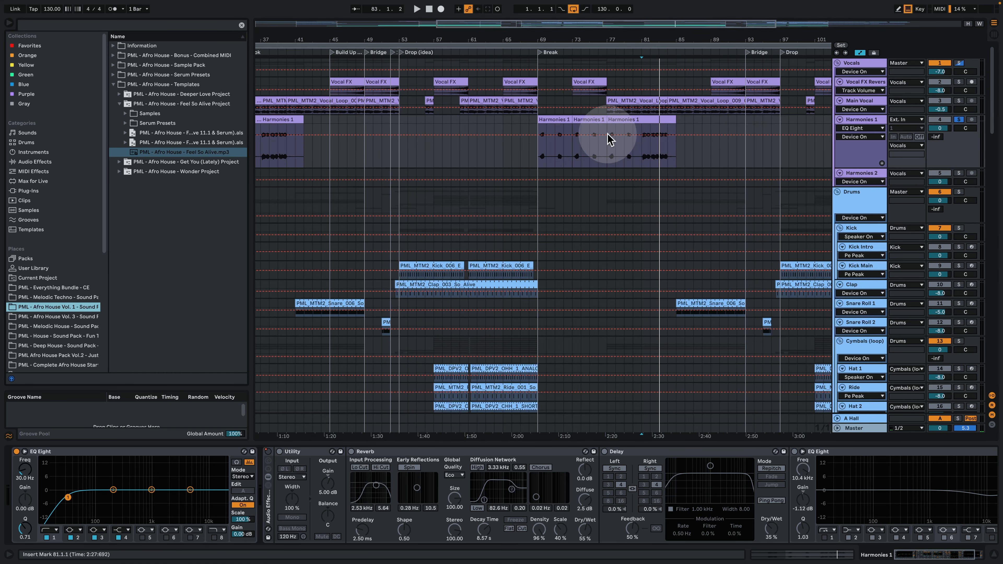
double_click(634, 122)
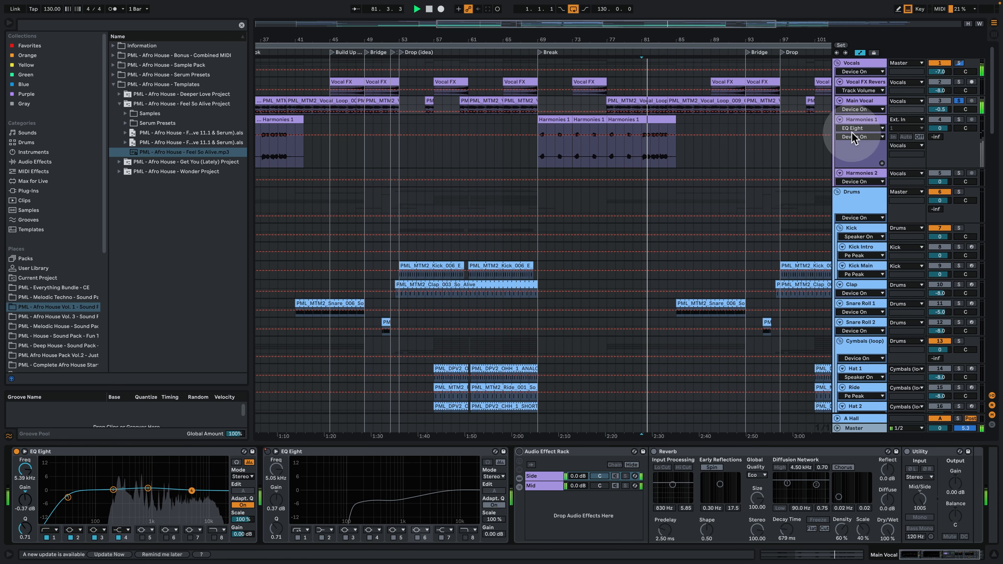
Enlarge the Main Vocal track and toggle its Audio Effect Rack during playback, ending with playback stopped
left_click_drag(851, 115, 858, 132)
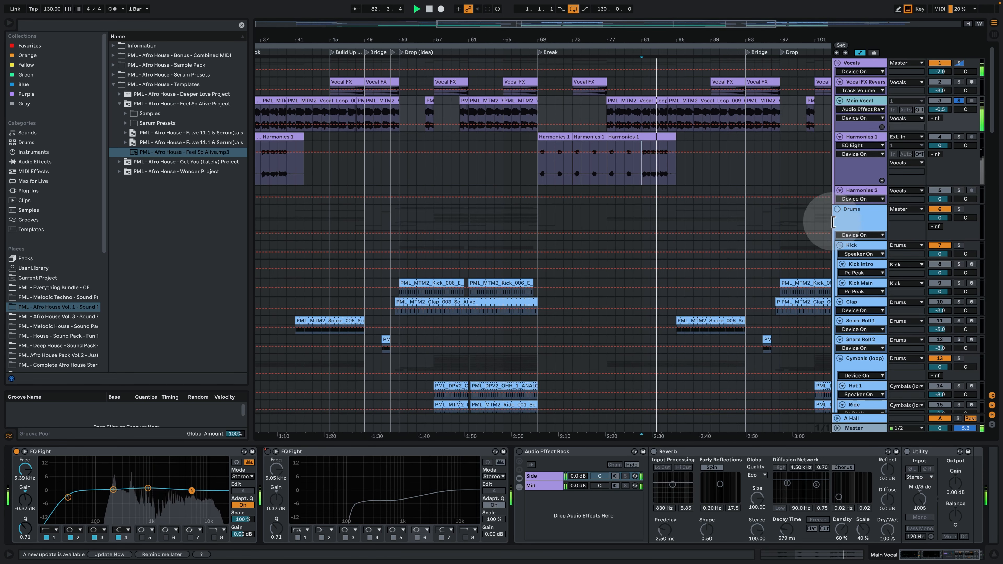
left_click(520, 452)
key("space")
Turn off the Reverb on the Vocals group, toggle Main Vocal's Audio Effect Rack and audition the vocal from bar 81
left_click(865, 63)
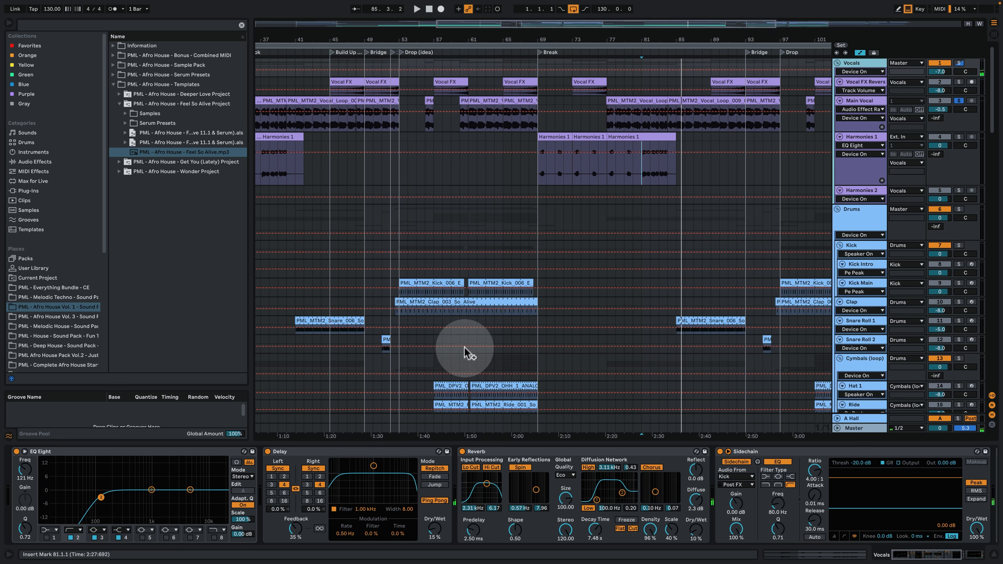
left_click(462, 451)
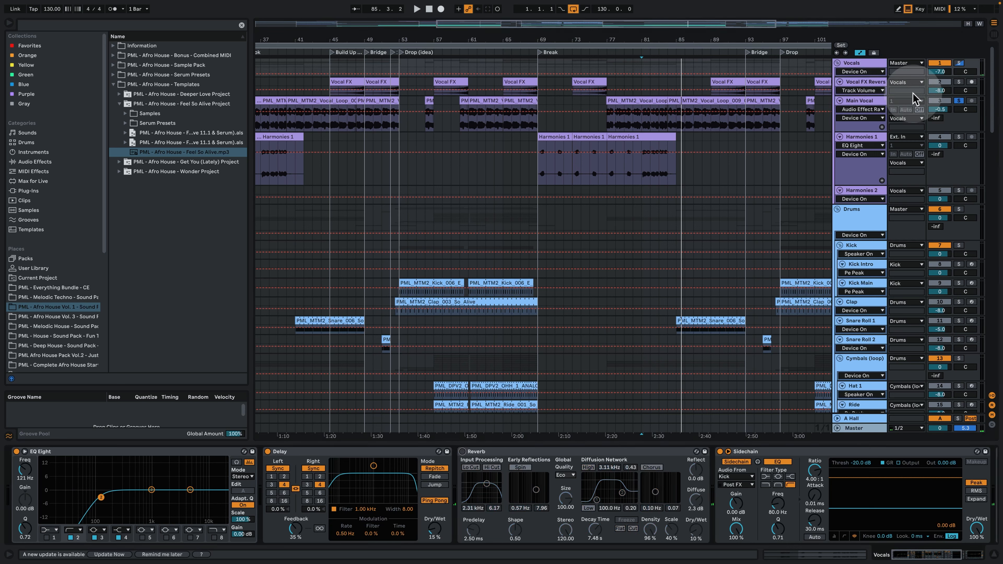
left_click(867, 100)
left_click(477, 451)
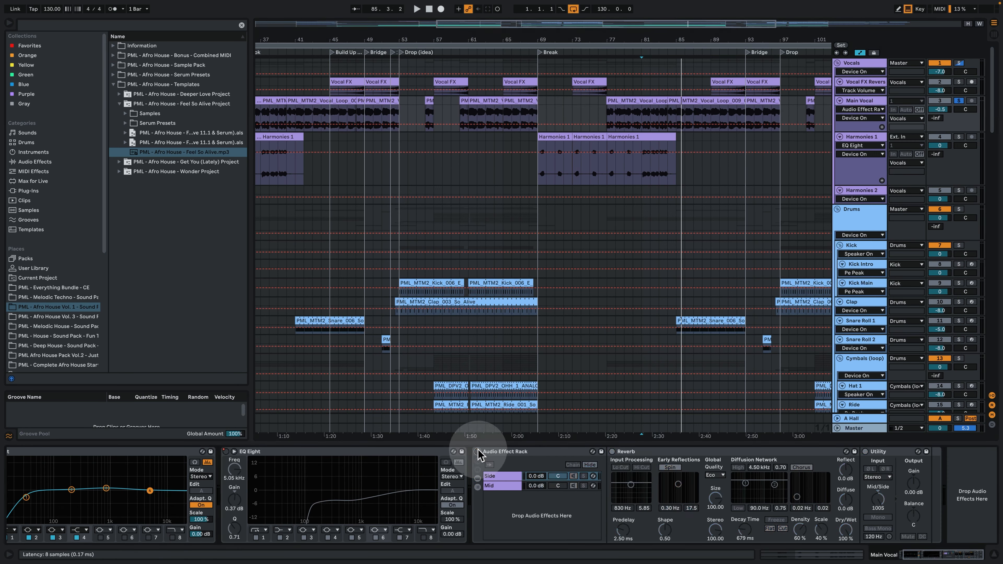
key("space")
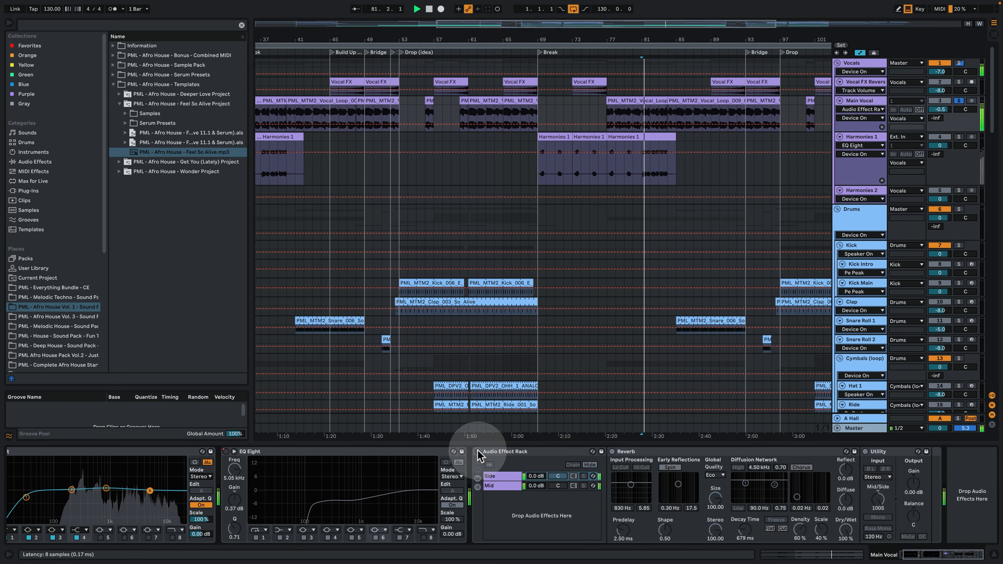